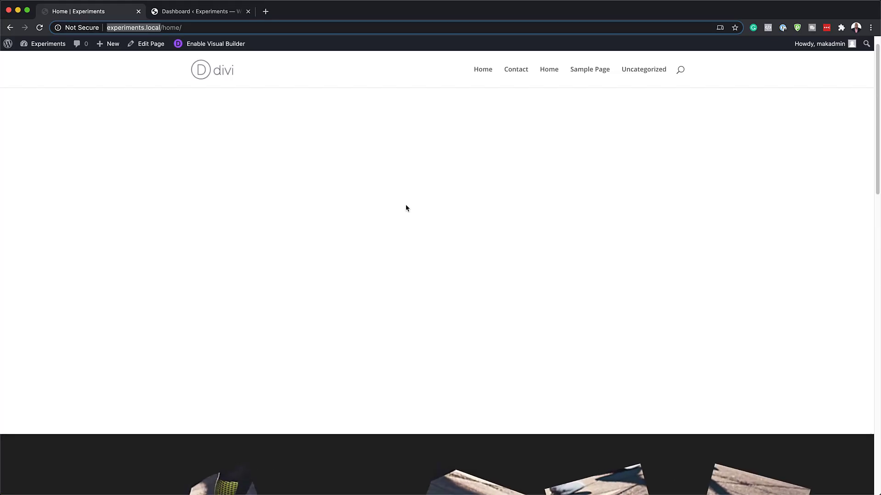
scroll(406, 208, "down", 5)
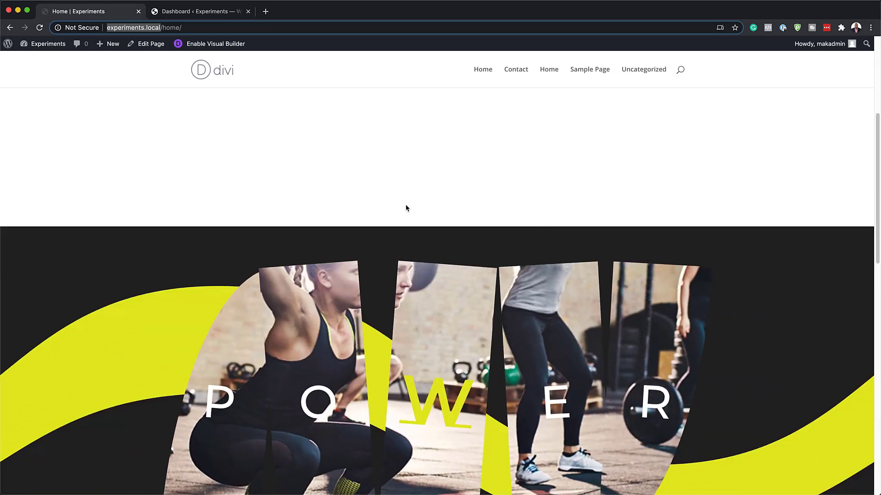
scroll(406, 208, "down", 5)
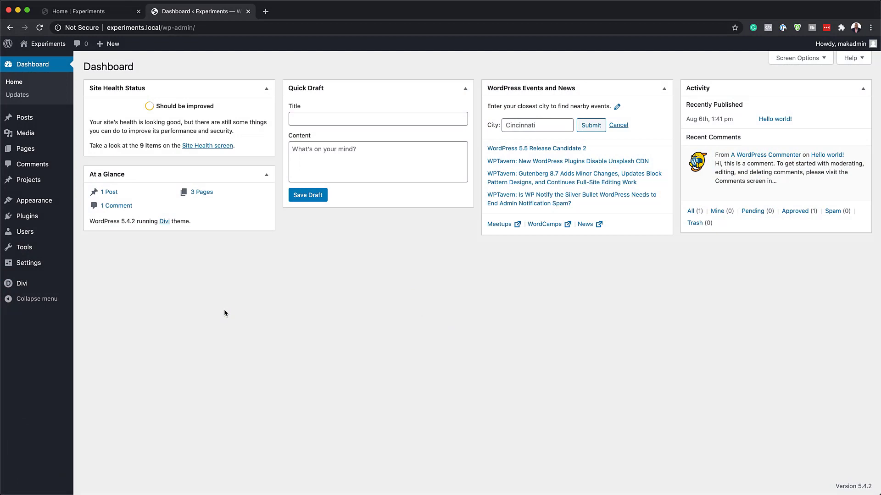
Create a new WordPress page titled "Split" and start building it from scratch with Divi Builder
mouse_move(44, 150)
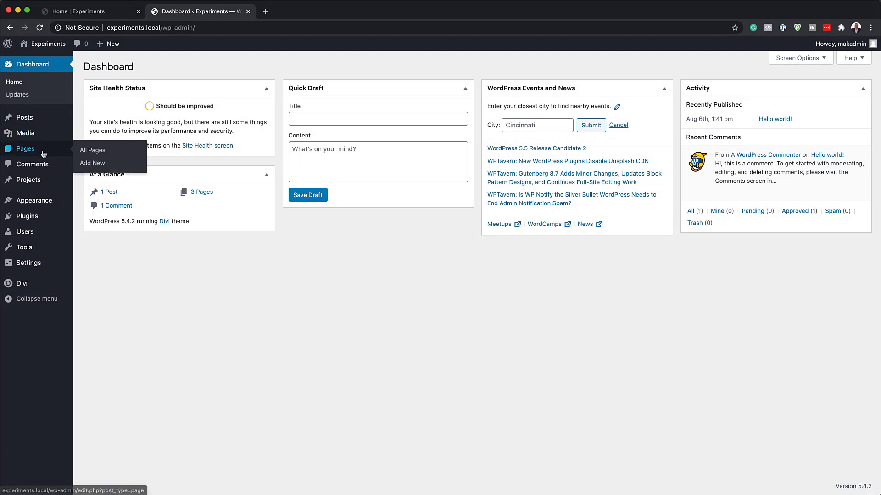
left_click(101, 164)
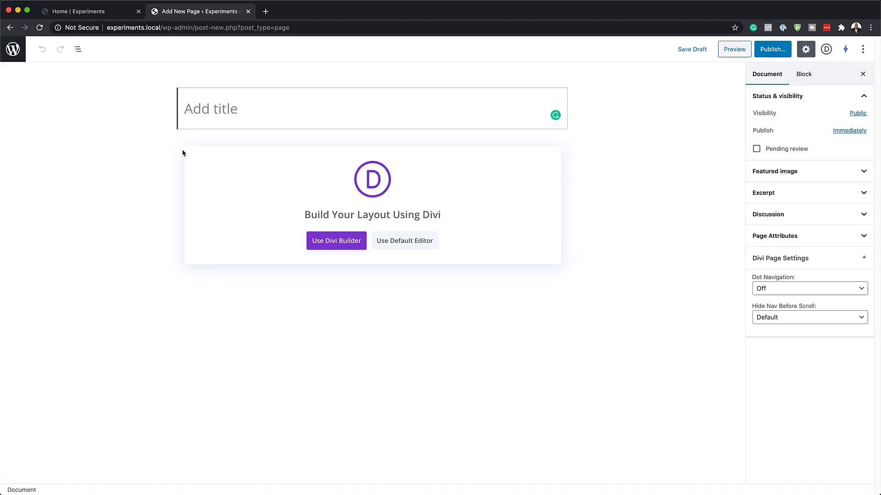
type("Split")
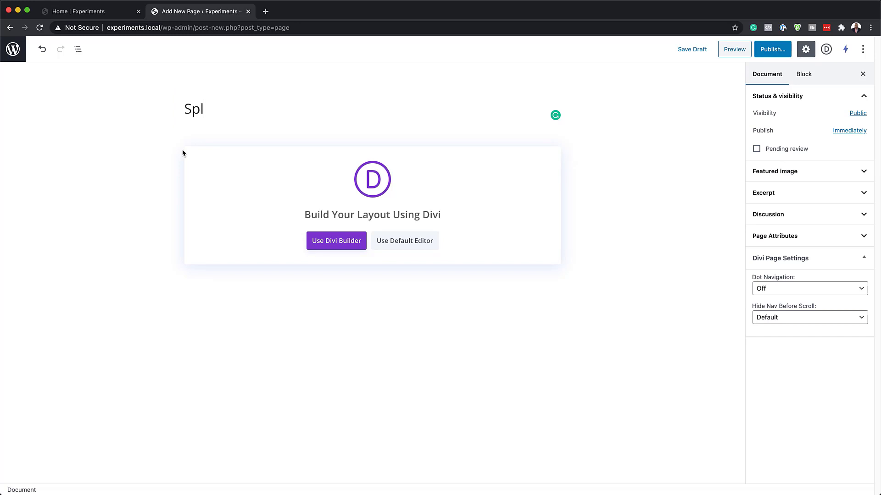
left_click(337, 242)
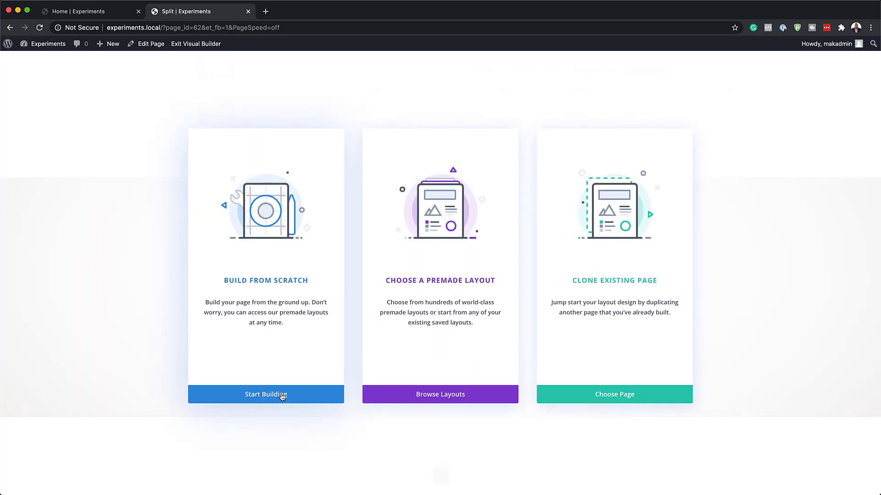
left_click(282, 396)
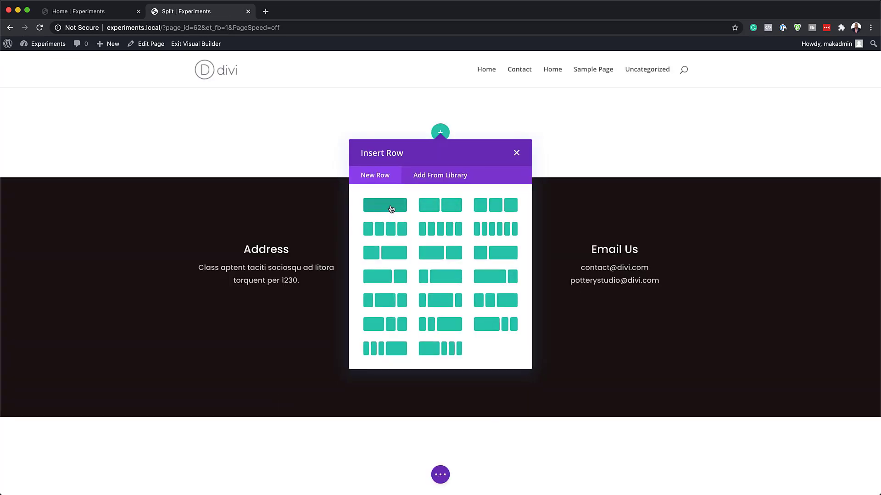
Insert a single-column row holding a Text module, and replace its placeholder body with the letter "p"
left_click(391, 209)
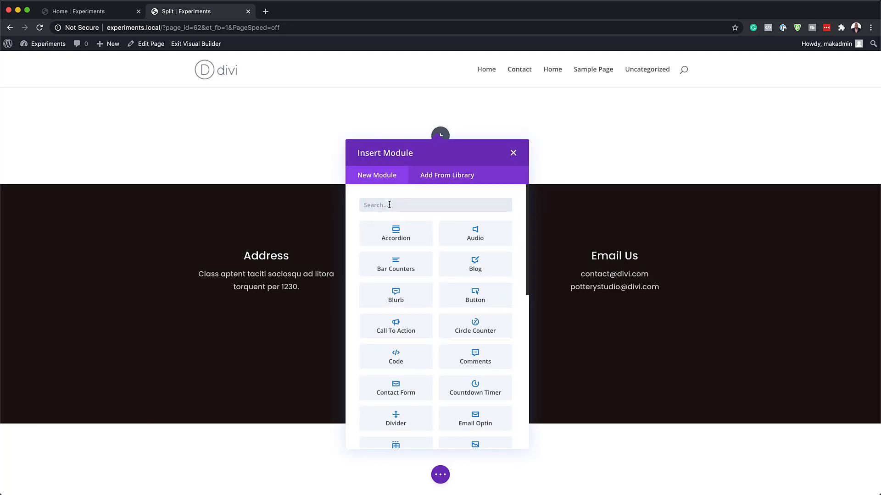
type("text")
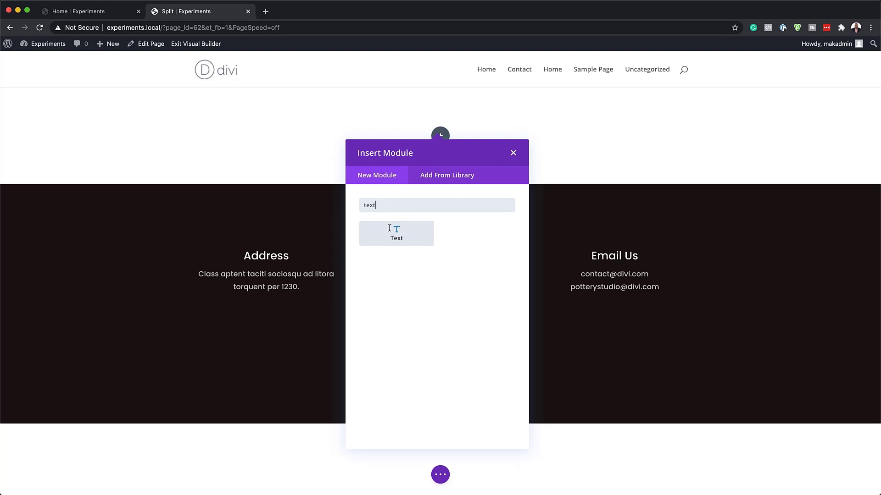
left_click(391, 232)
left_click_drag(110, 285, 13, 225)
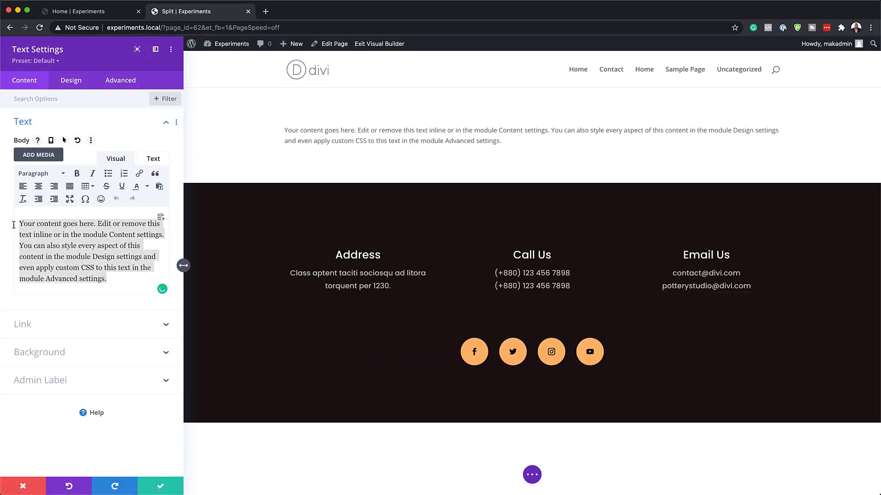
type("p")
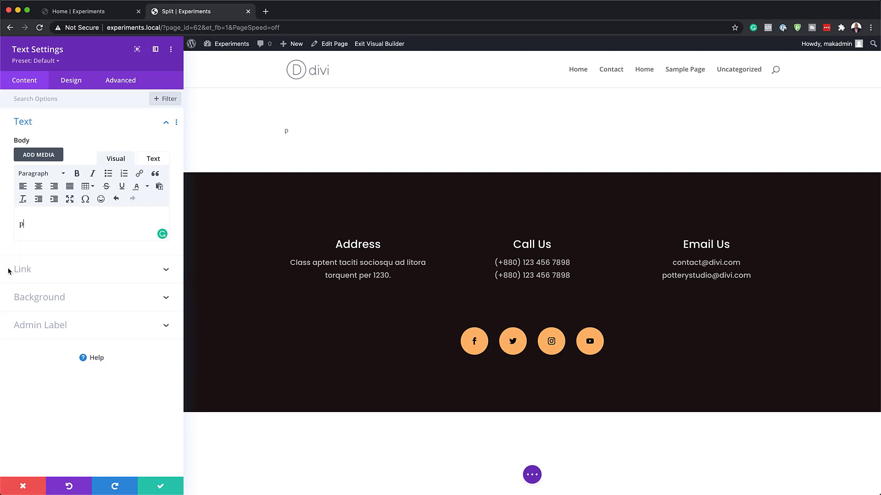
Set fitness-46.jpg from the media library as the text module's background image
left_click(72, 304)
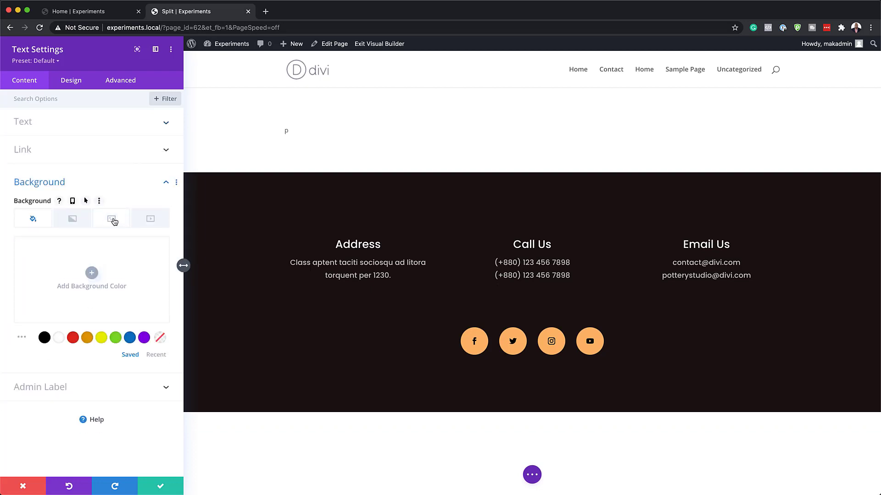
left_click(113, 220)
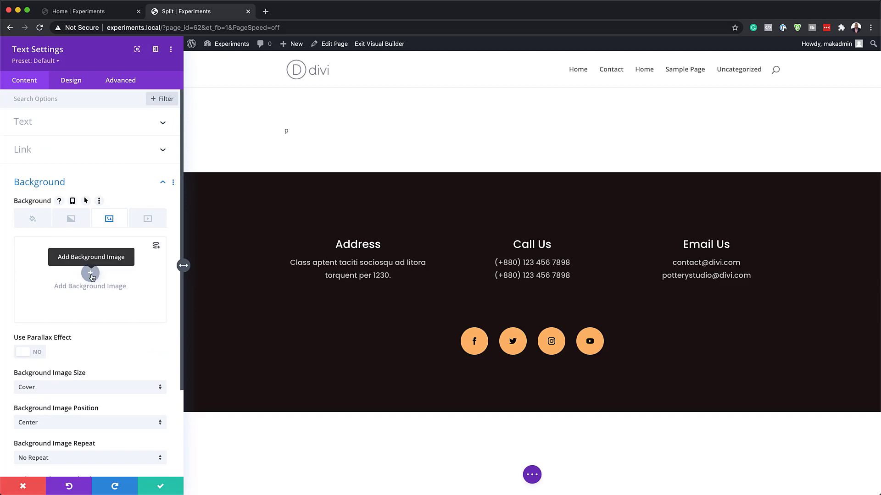
left_click(91, 275)
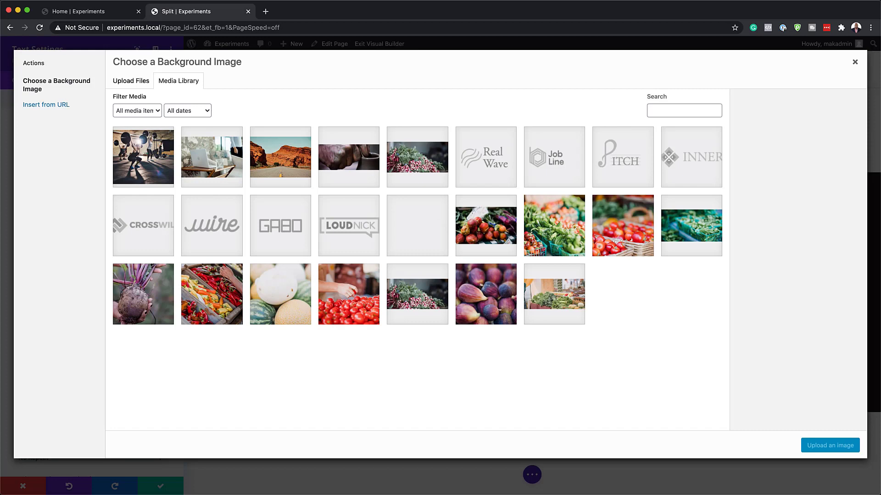
left_click(149, 161)
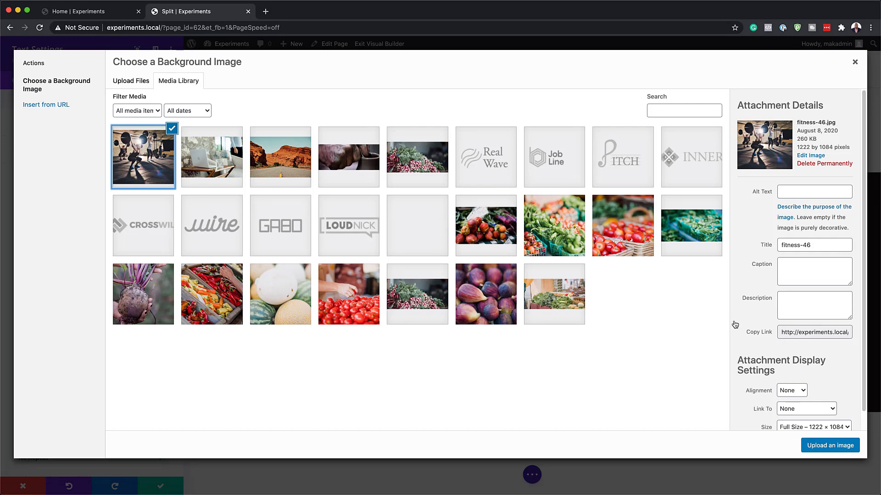
left_click(817, 448)
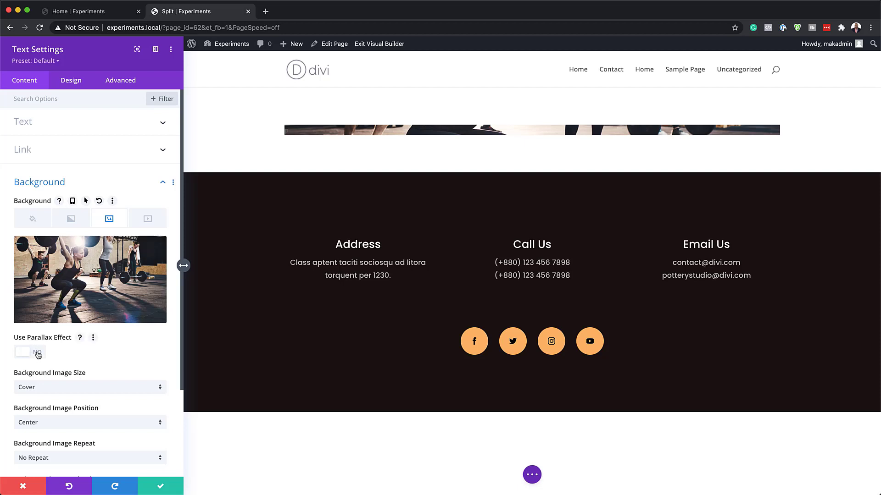
Enable the parallax effect on the text module's background image, using the CSS method
left_click(38, 355)
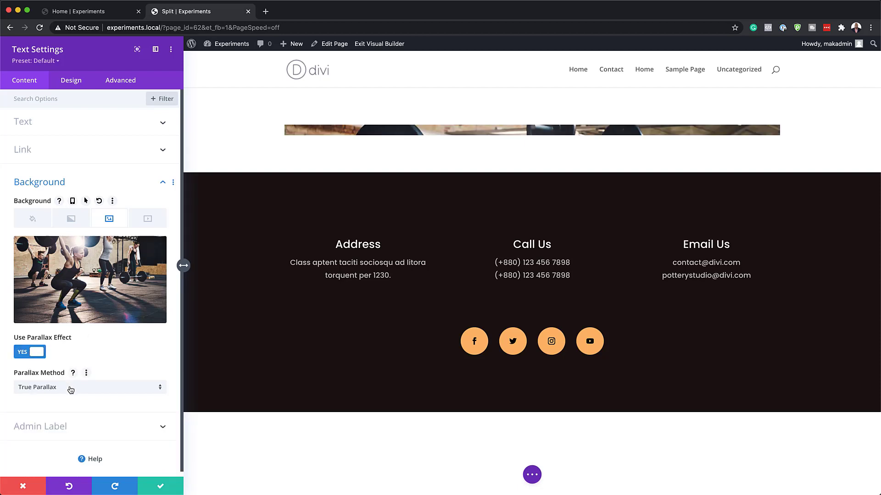
left_click(71, 390)
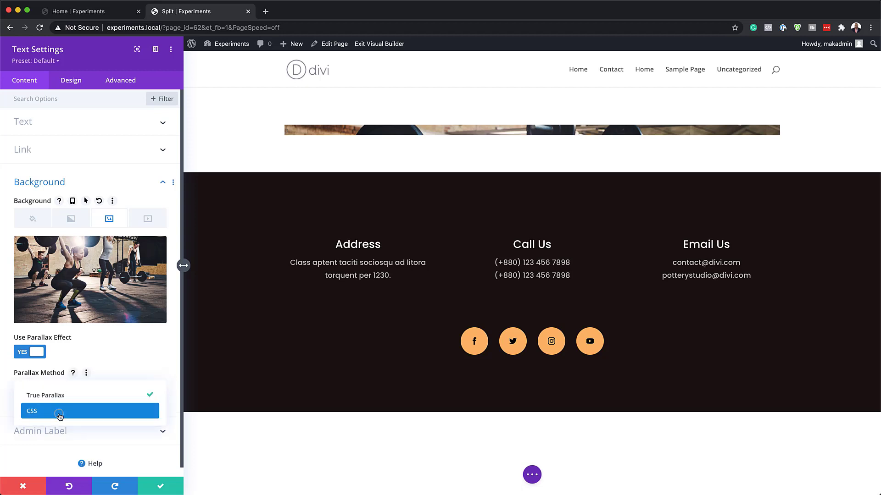
left_click(59, 415)
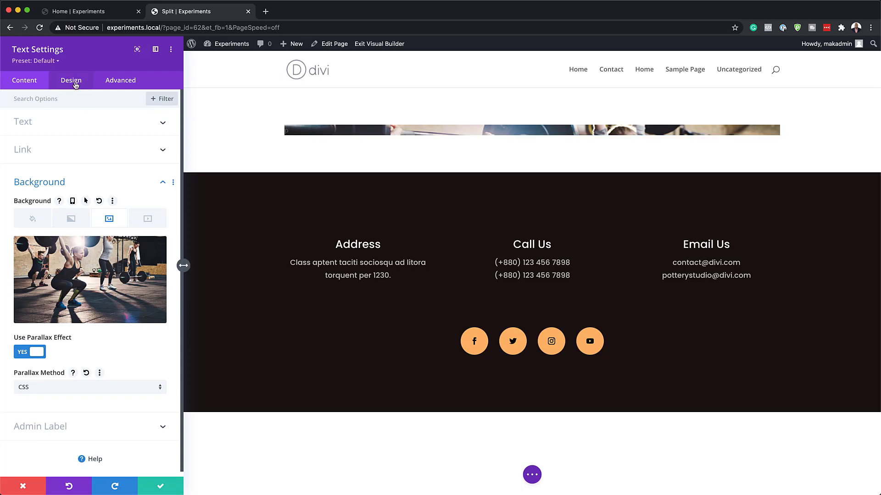
Style the module's text in the Montserrat font, all uppercase and coloured white
left_click(71, 81)
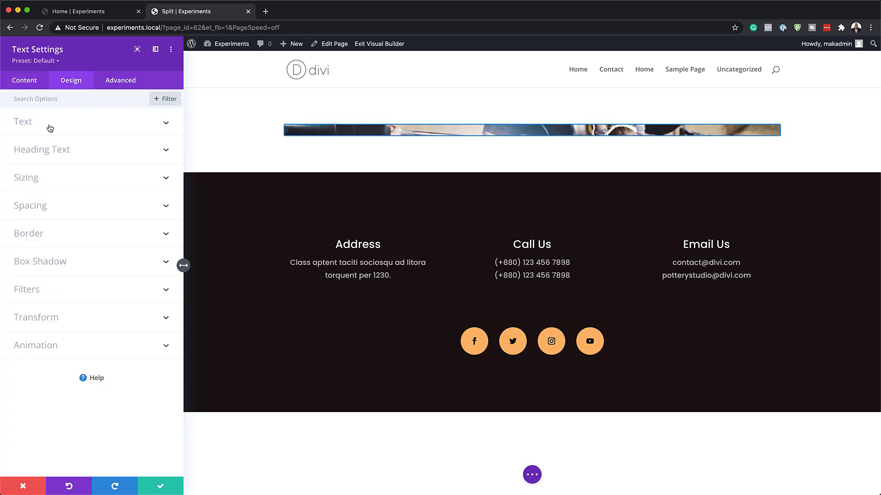
left_click(50, 128)
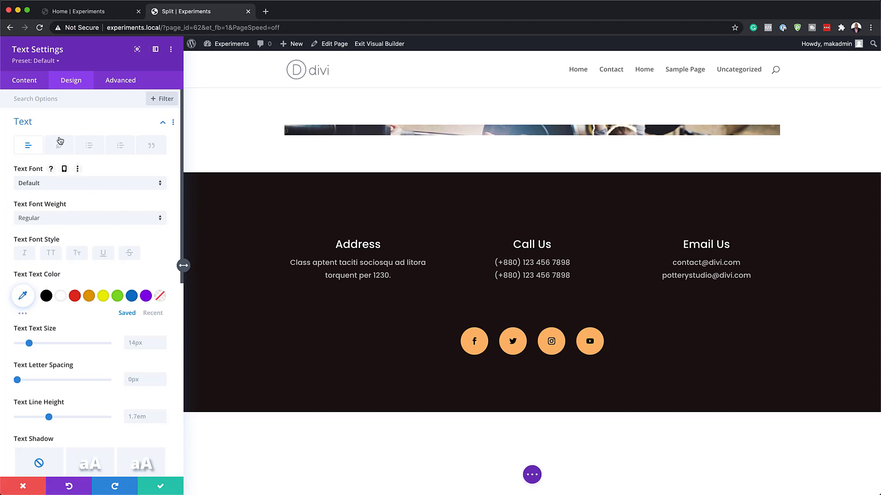
left_click(68, 183)
type("mont")
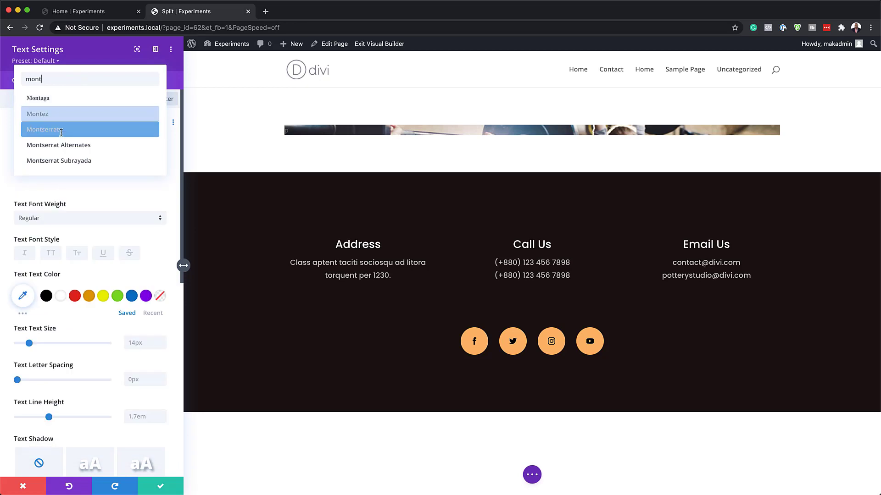
left_click(46, 129)
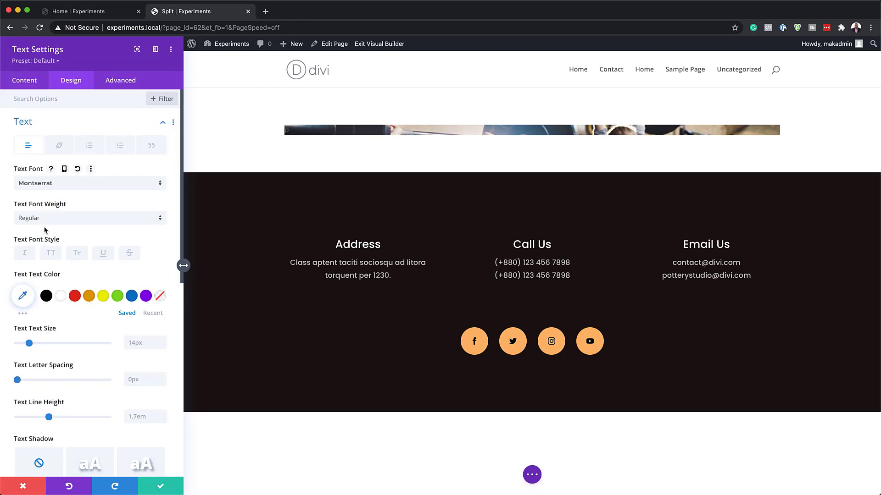
left_click(52, 254)
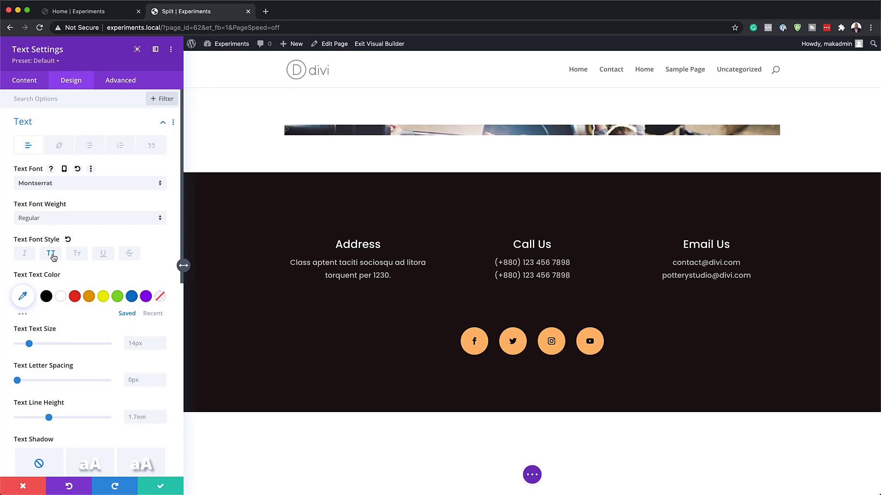
left_click(62, 299)
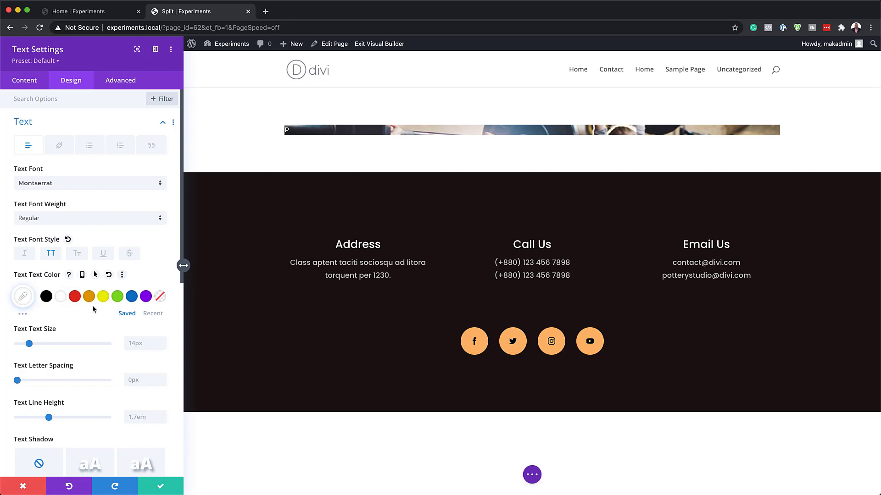
Set the module's text size to 100px and line height to 1em, and centre-align the text
left_click(136, 343)
type("100")
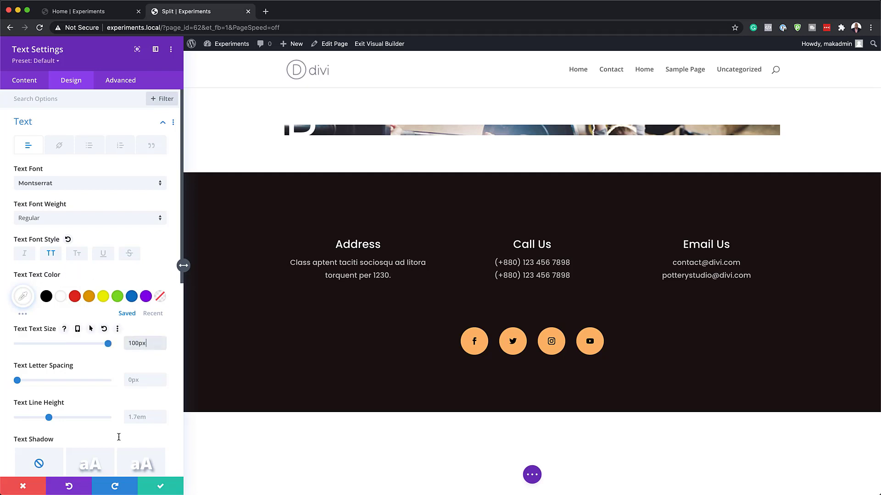
scroll(117, 428, "down", 1)
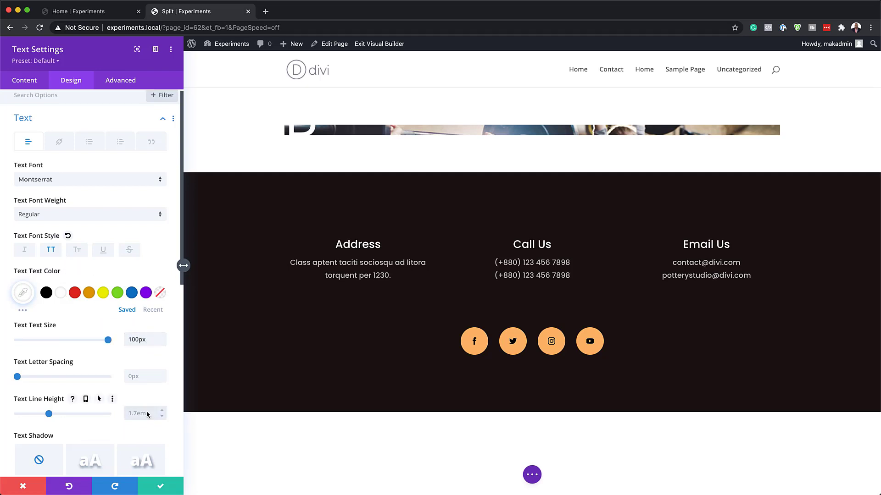
type("1em")
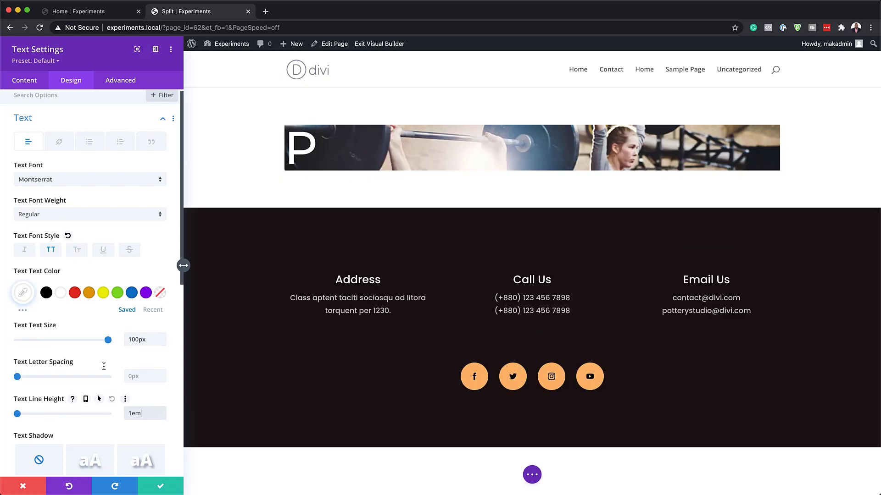
scroll(78, 403, "down", 3)
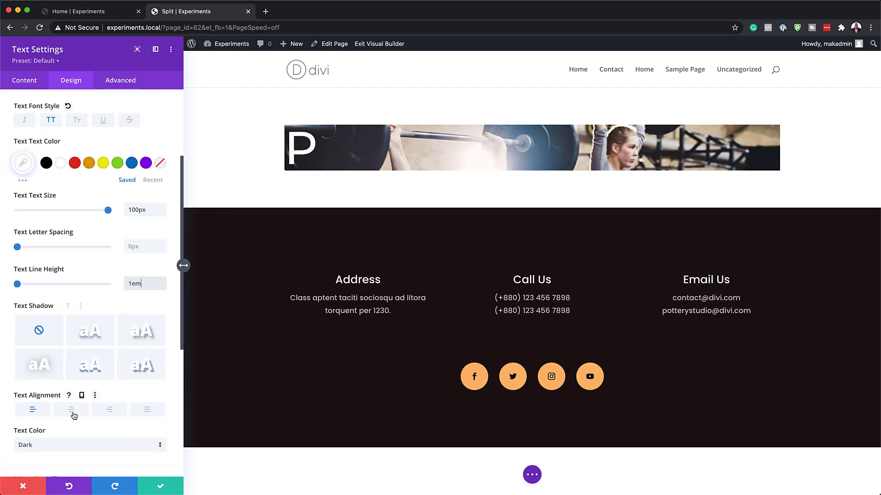
left_click(74, 415)
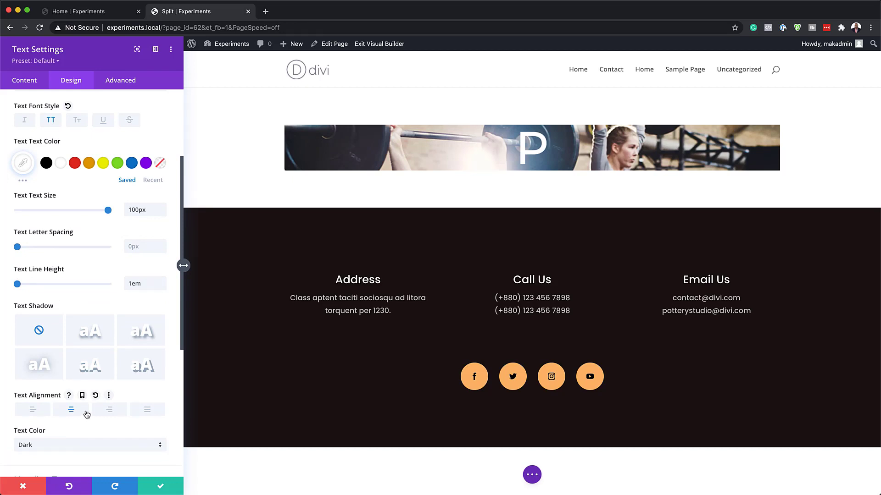
Give the text module linked top and bottom padding of 250px and save its settings
scroll(77, 429, "down", 5)
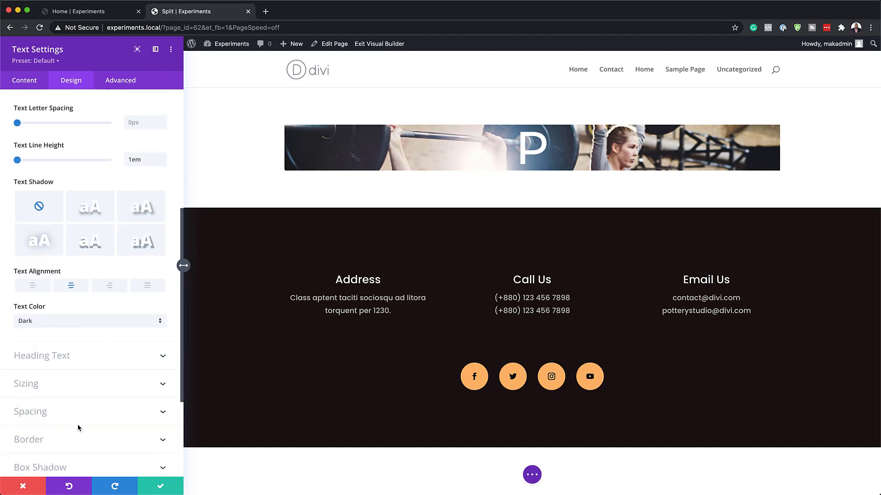
left_click(42, 412)
left_click(32, 268)
type("250px")
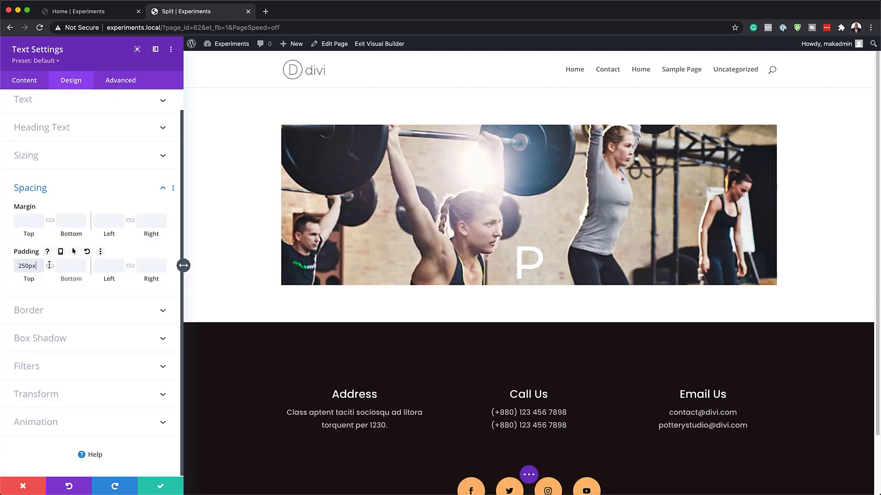
left_click(50, 266)
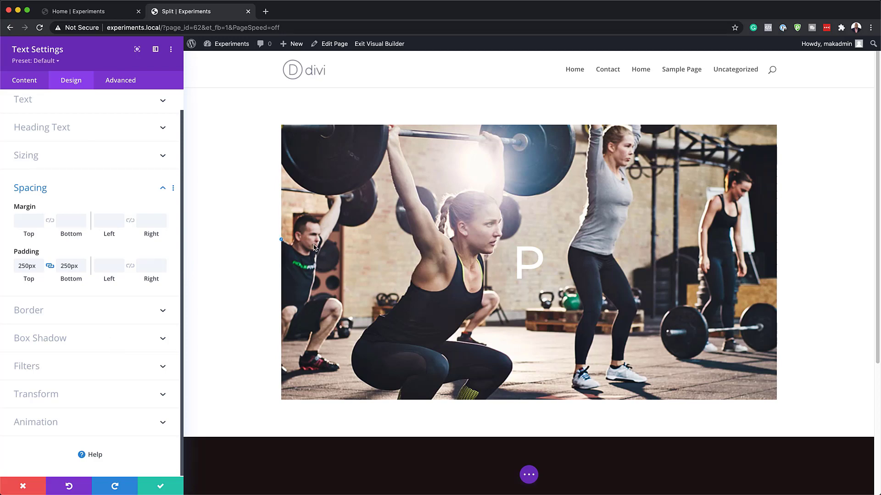
left_click(166, 489)
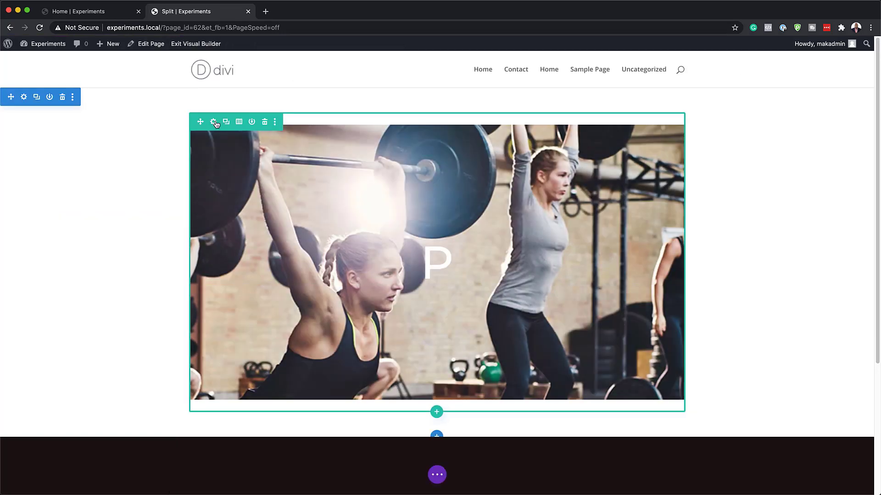
Set the row's custom gutter width to 1 and its width to 100%
left_click(213, 123)
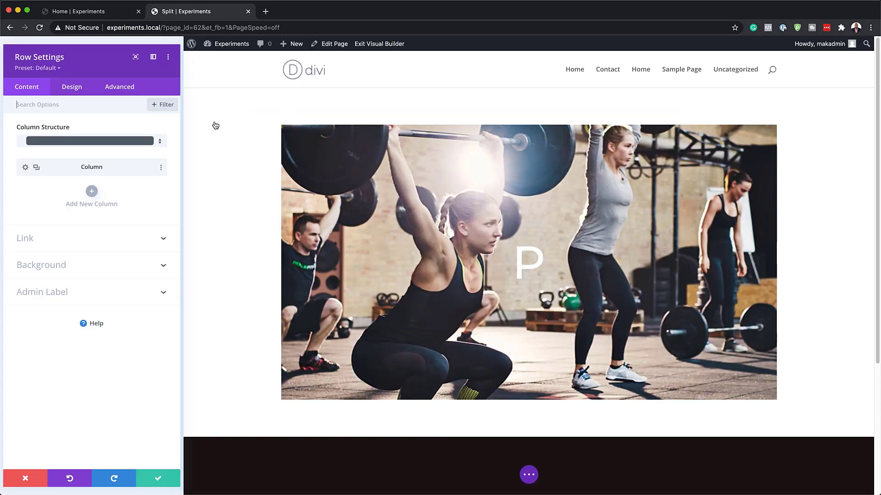
left_click(73, 81)
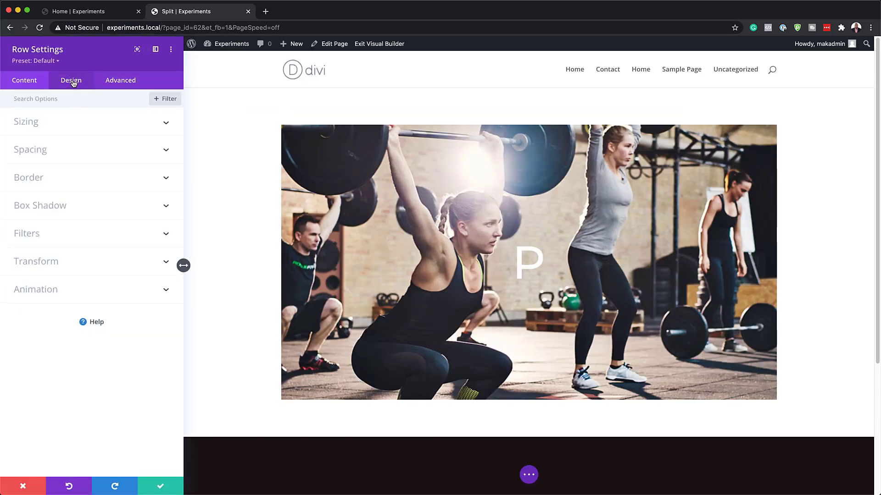
left_click(40, 123)
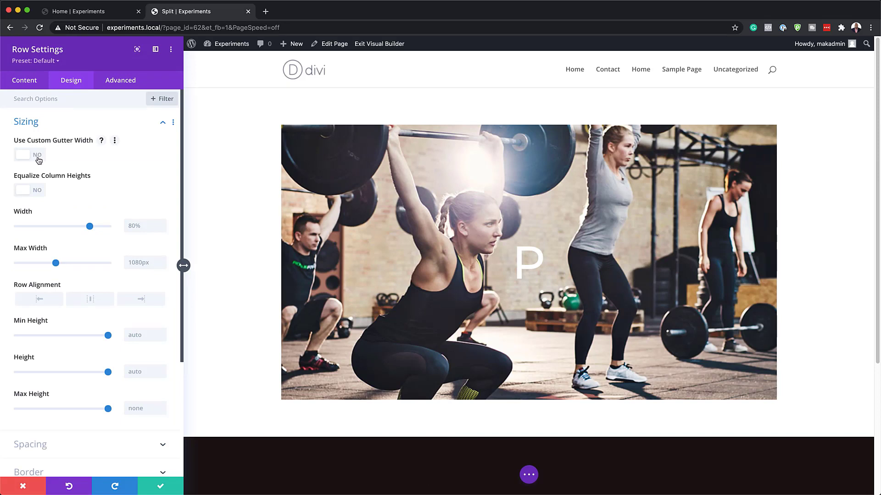
left_click(41, 156)
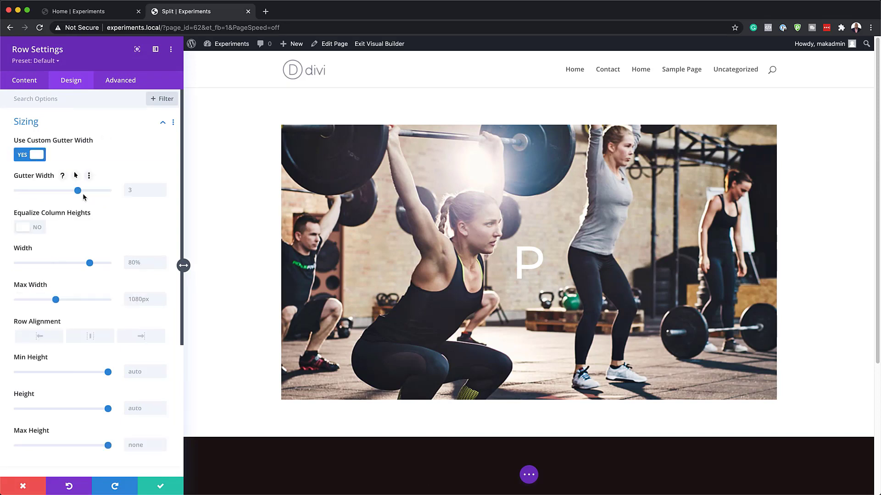
left_click_drag(77, 190, 9, 192)
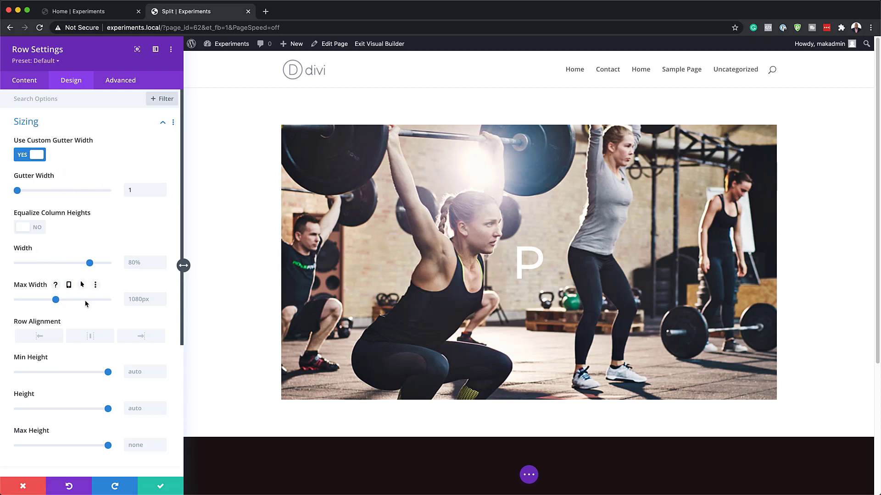
scroll(91, 304, "down", 1)
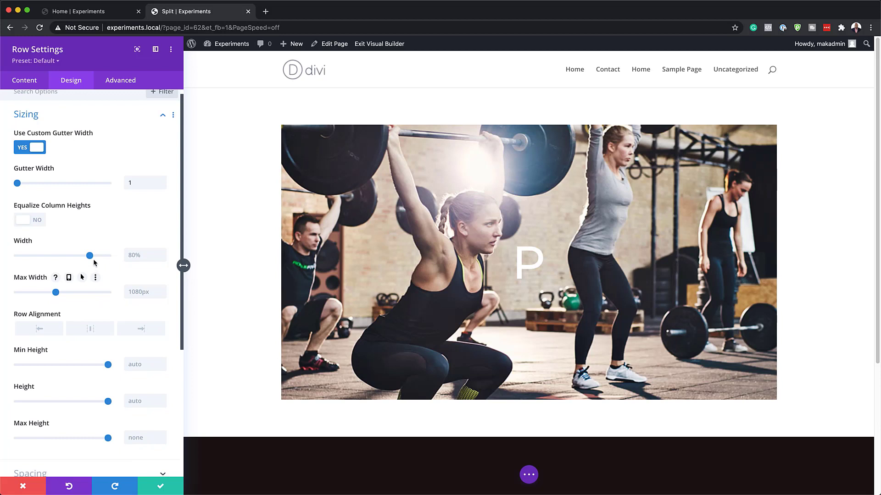
left_click_drag(90, 255, 117, 257)
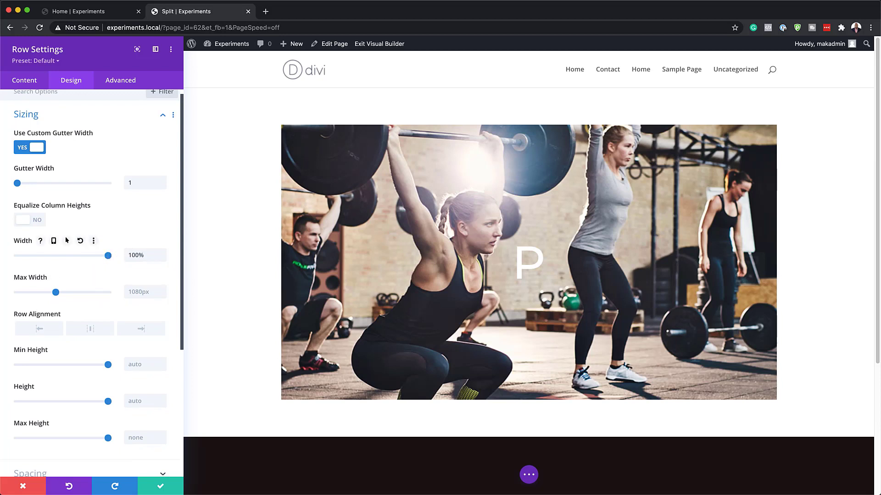
Enable the horizontal motion scroll effect on the row's column
left_click(35, 85)
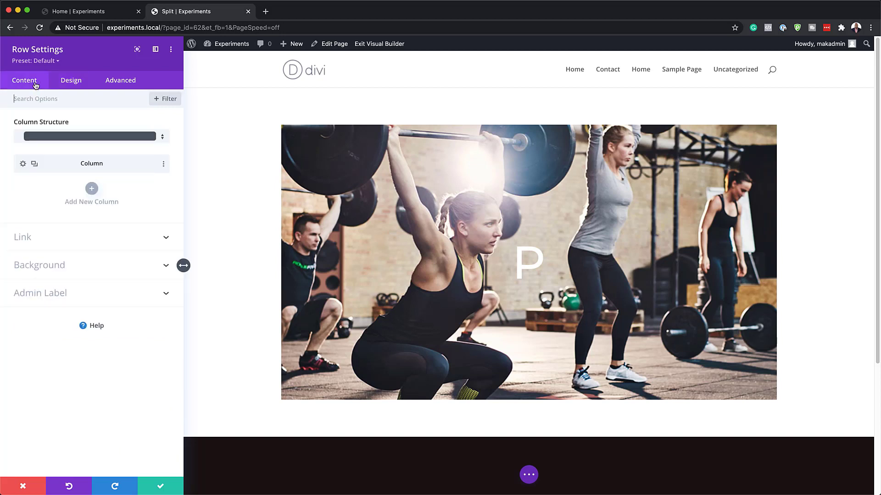
left_click(23, 164)
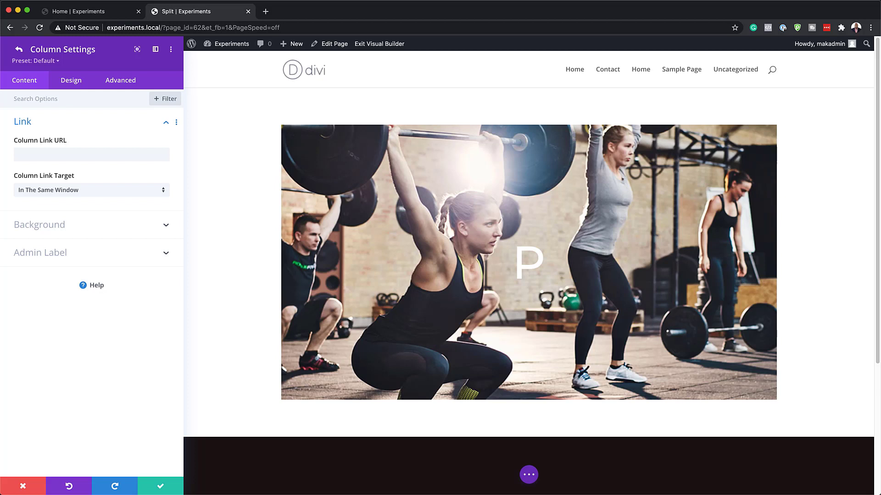
left_click(117, 82)
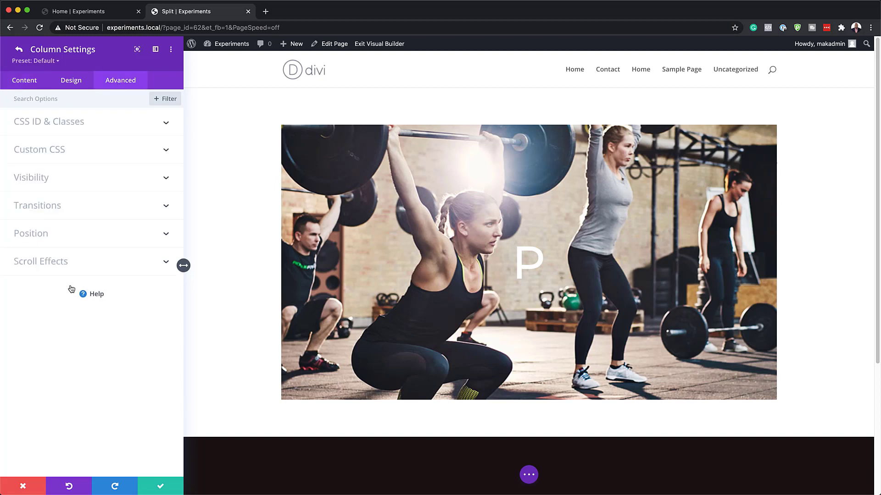
left_click(68, 260)
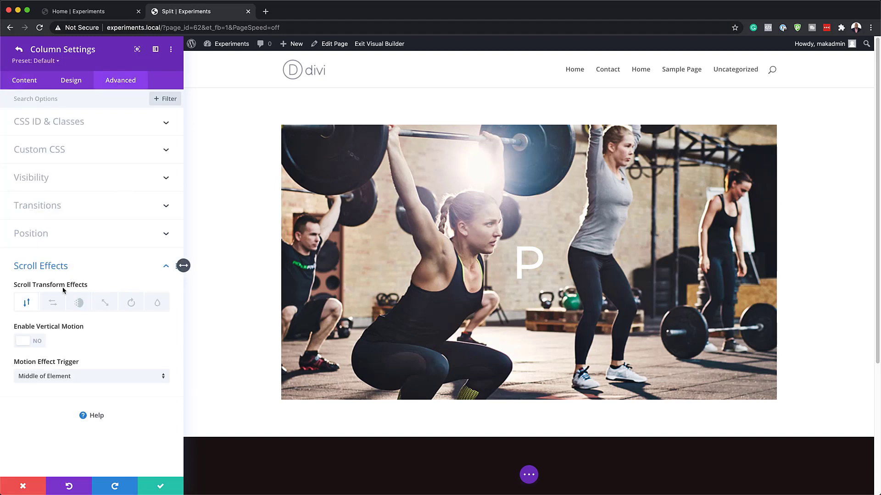
left_click(55, 306)
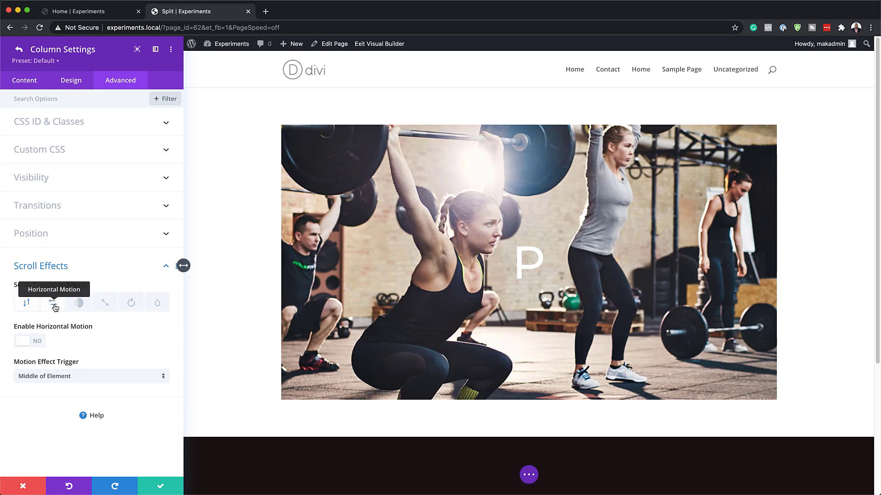
left_click(40, 343)
scroll(76, 394, "down", 1)
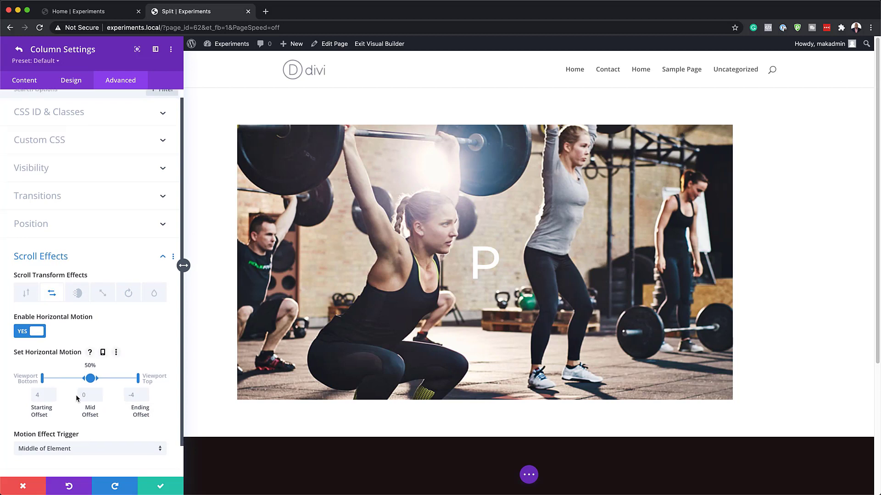
Set the column's horizontal motion to starting and ending offsets of -2, with the mid offset spanning 40% to 60%
left_click(39, 395)
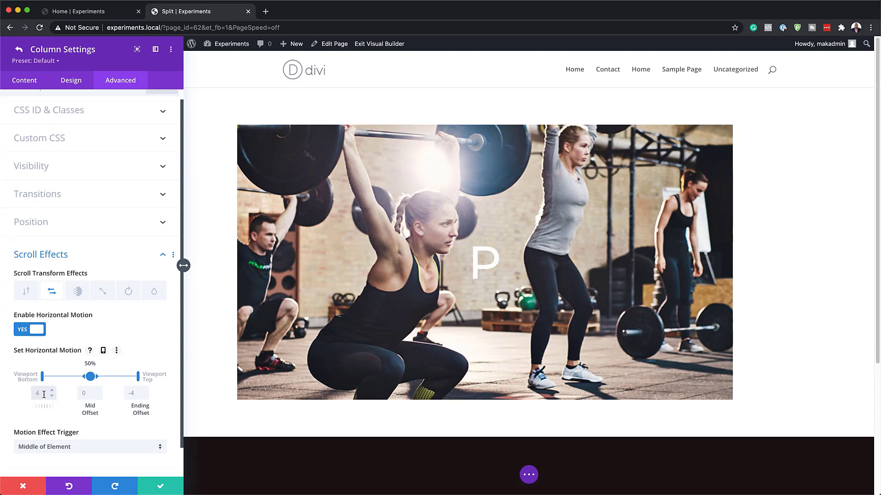
type("-2")
left_click(137, 394)
type("-2")
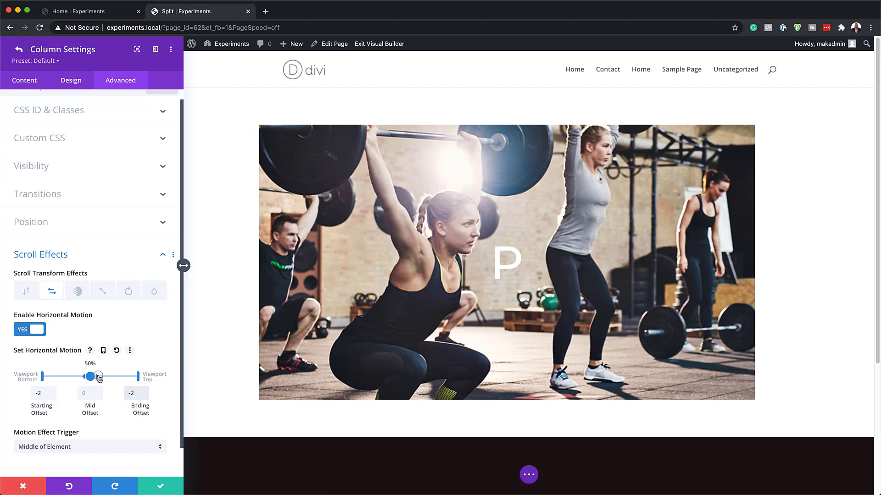
left_click_drag(98, 377, 104, 375)
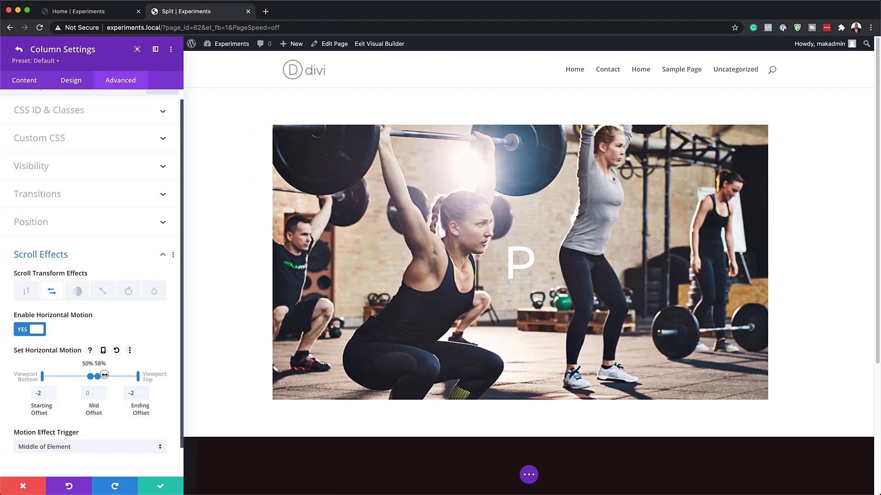
left_click_drag(105, 375, 81, 377)
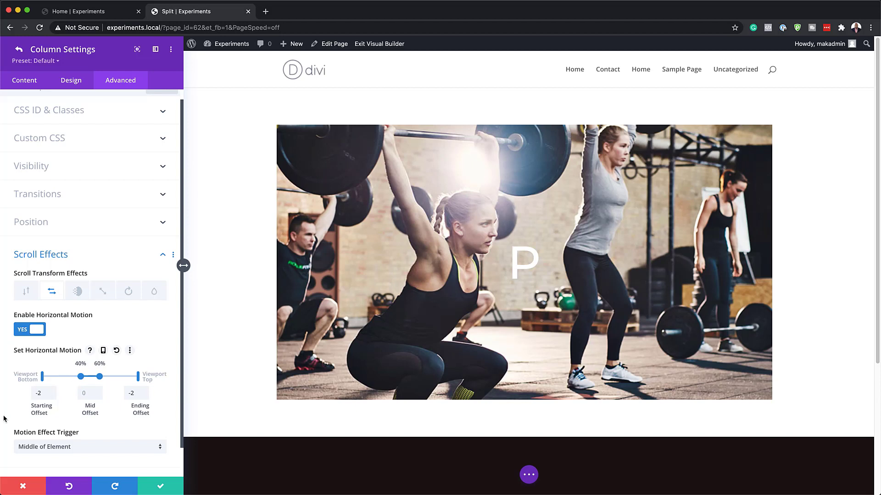
Enable the column's rotating scroll effect with 20° starting and -20° ending rotation, the mid rotation spanning 40% to 60%
left_click(128, 291)
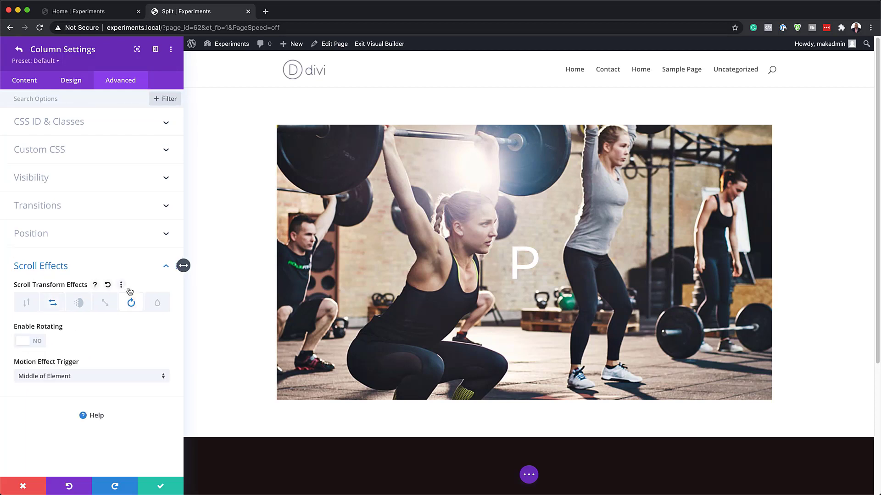
left_click(38, 339)
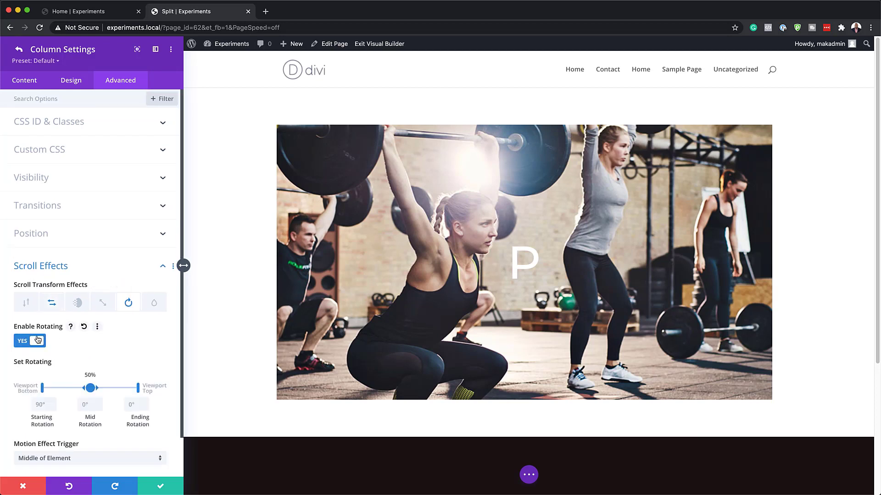
left_click(43, 406)
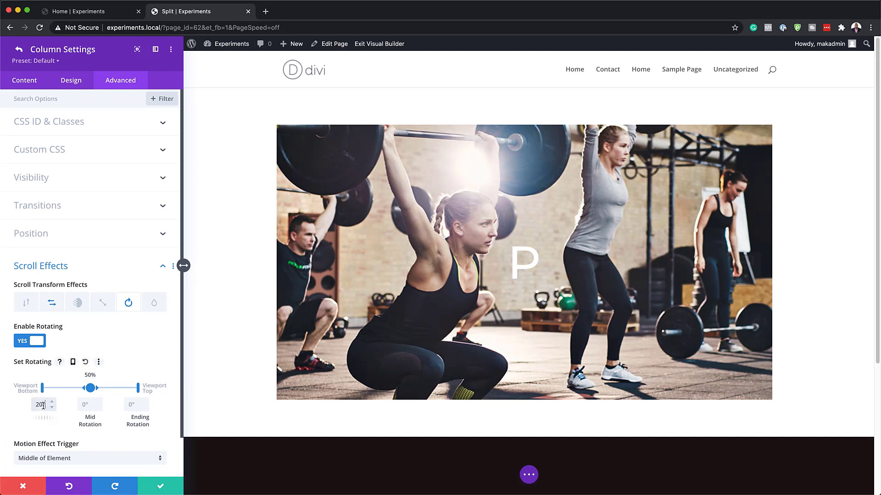
type("-2")
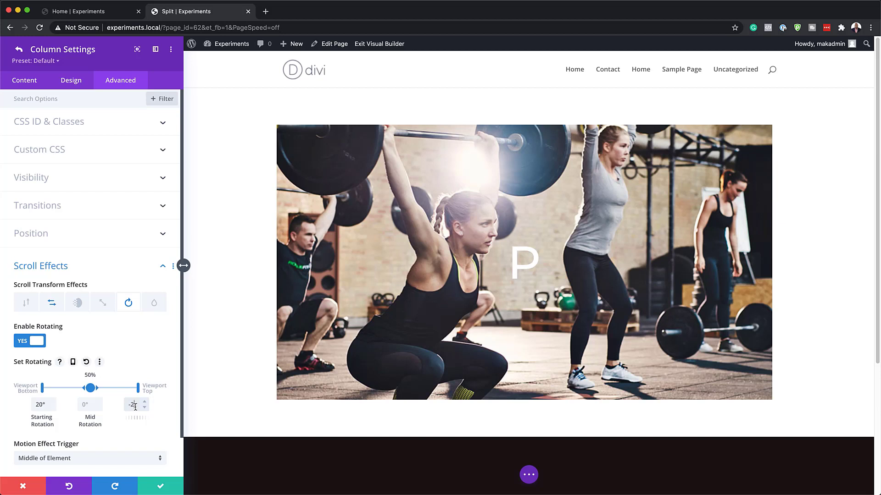
type("0")
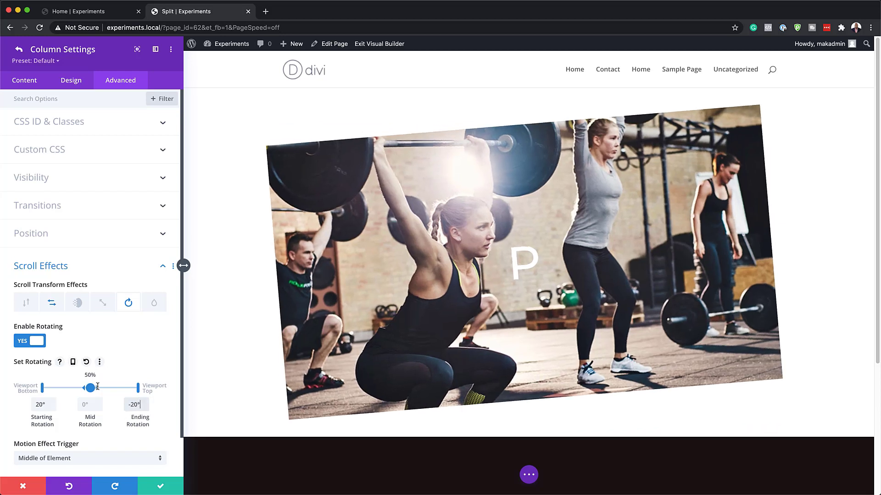
mouse_move(97, 388)
left_mouse_down()
mouse_move(107, 388)
mouse_move(81, 388)
left_mouse_up()
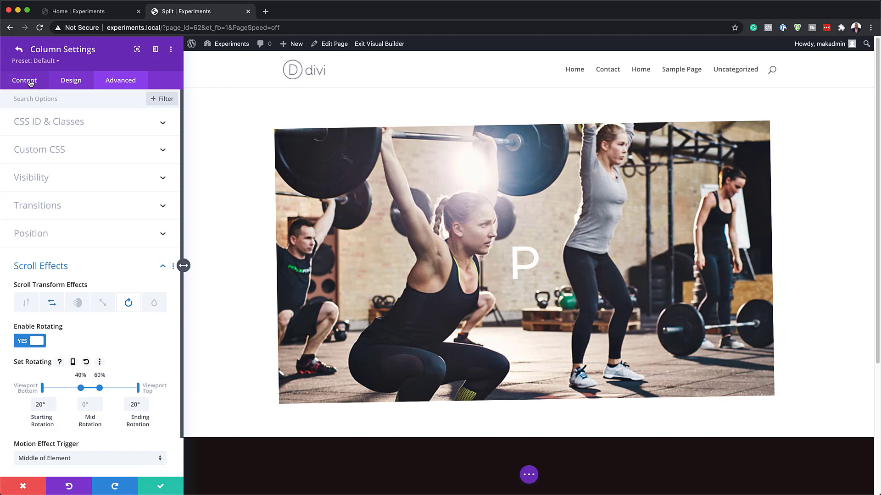
left_click(19, 49)
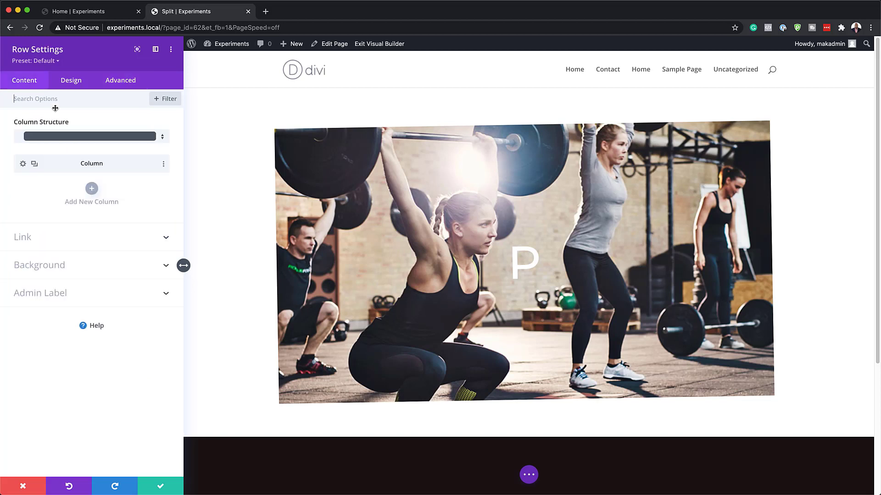
Duplicate the column and give the second one a starting rotation of -20° and an ending rotation of 20°
left_click(35, 165)
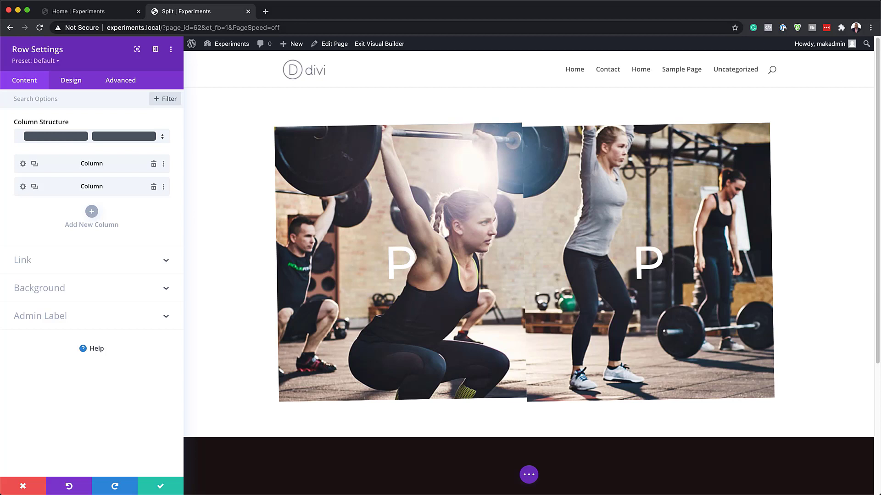
left_click(23, 187)
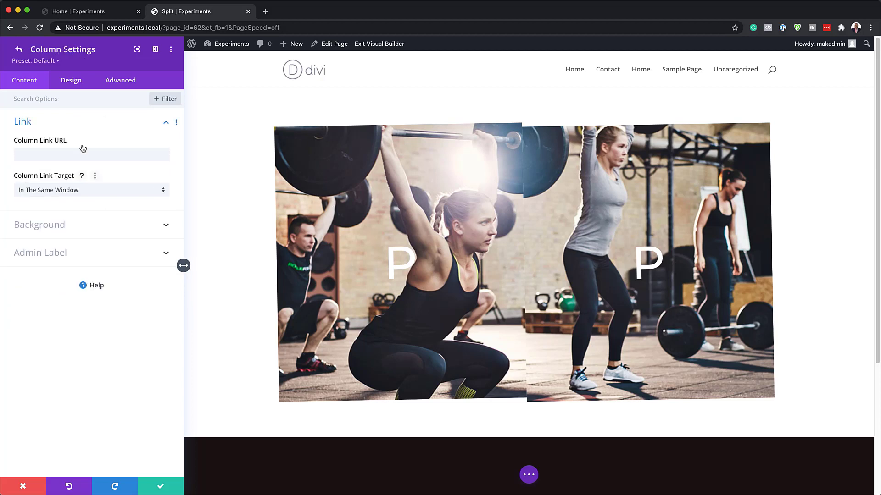
left_click(130, 88)
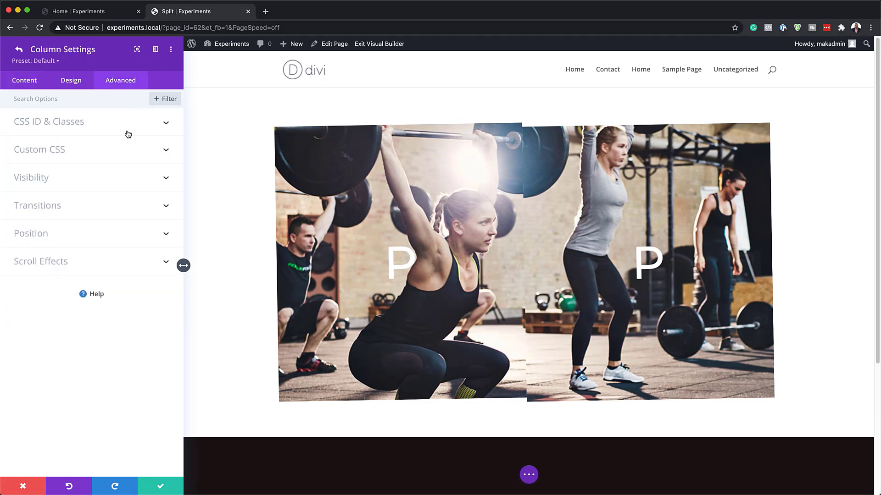
left_click(60, 262)
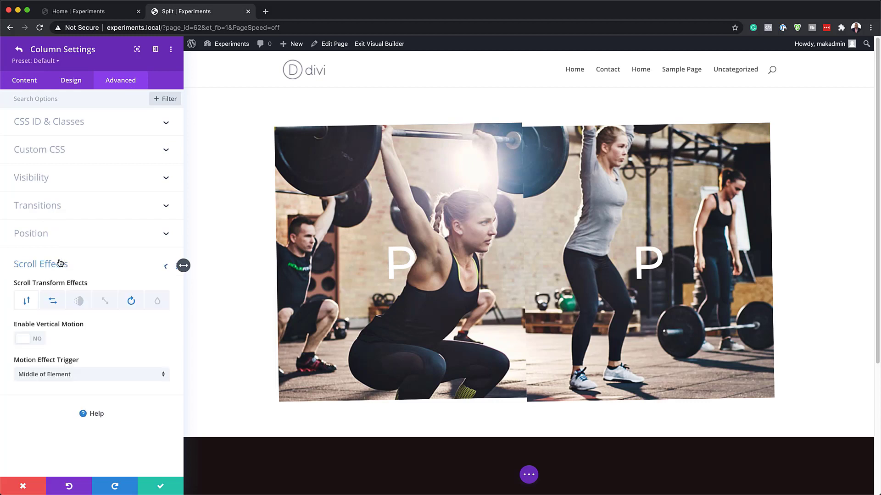
left_click(131, 304)
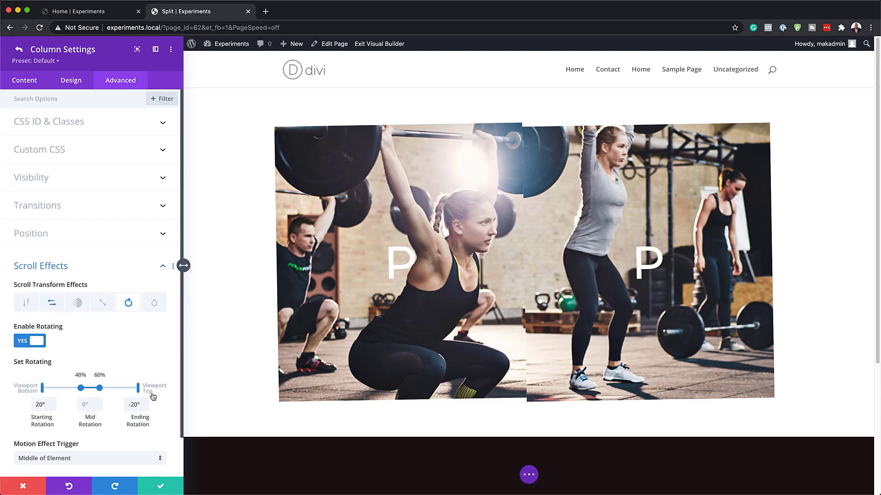
left_click(130, 406)
key("BackSpace")
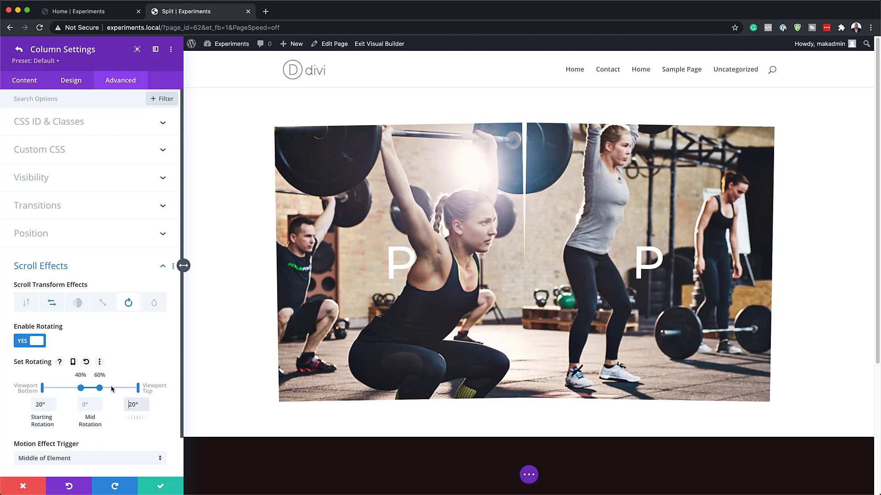
left_click(37, 406)
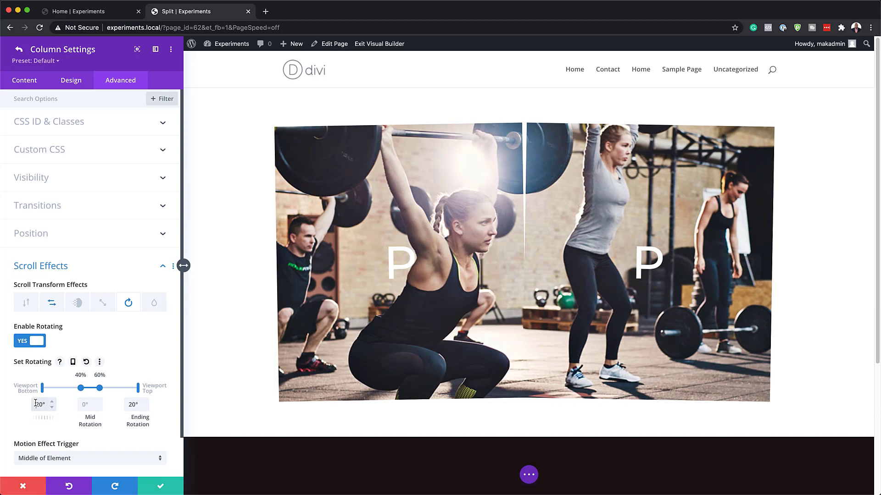
type("-")
left_click(19, 49)
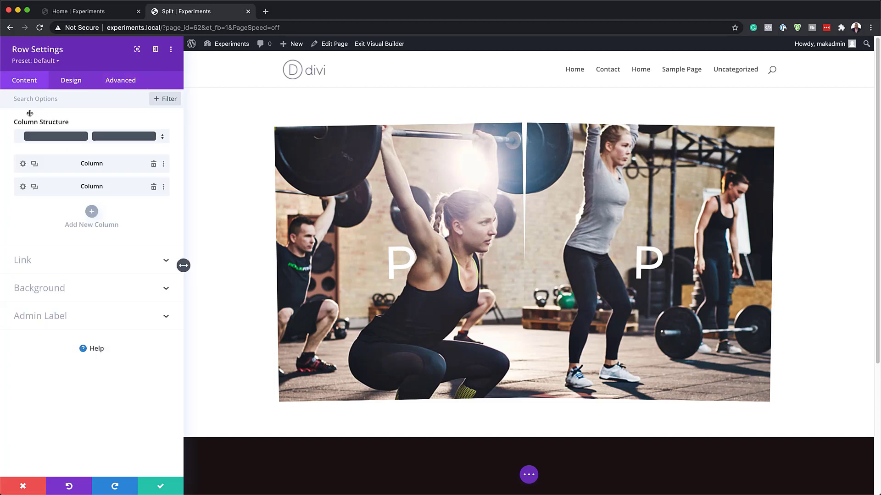
Duplicate the row's second column and disable the horizontal motion scroll effect on the third column
left_click(34, 186)
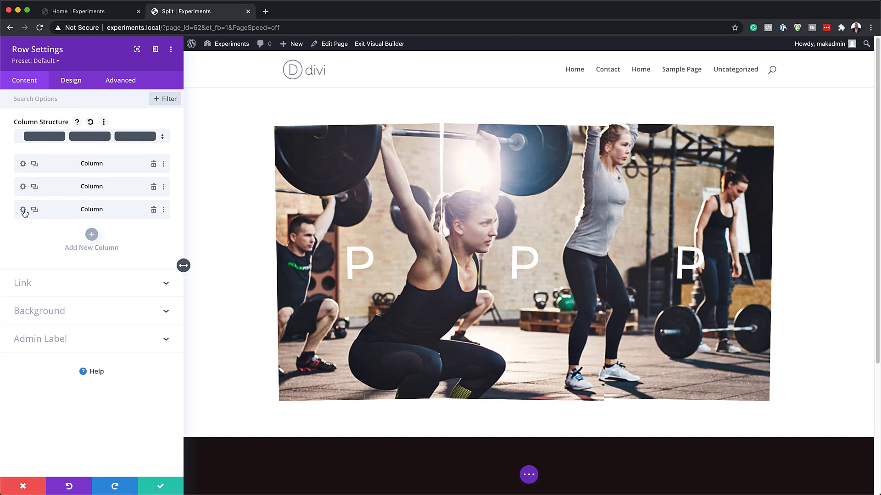
left_click(24, 210)
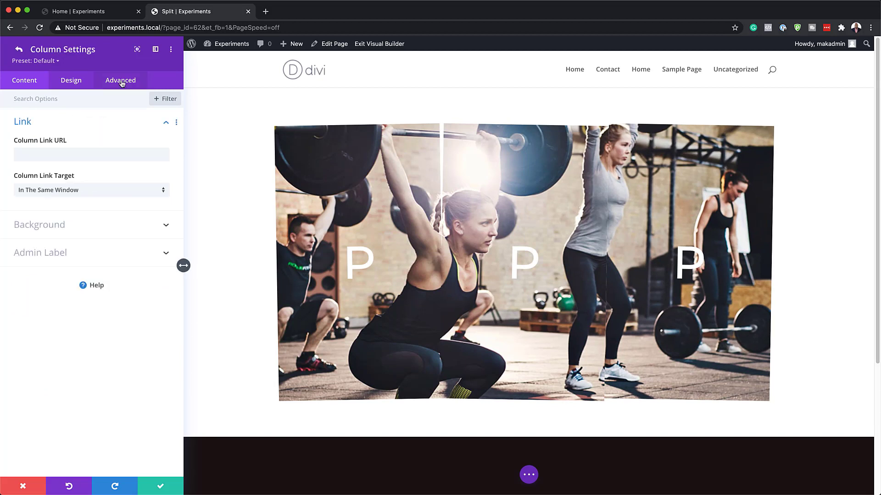
left_click(120, 80)
left_click(58, 270)
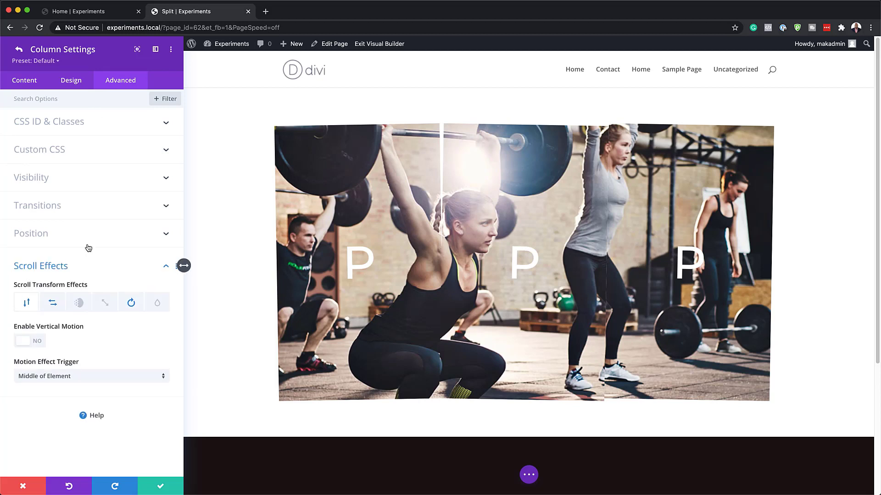
left_click(53, 304)
left_click(25, 342)
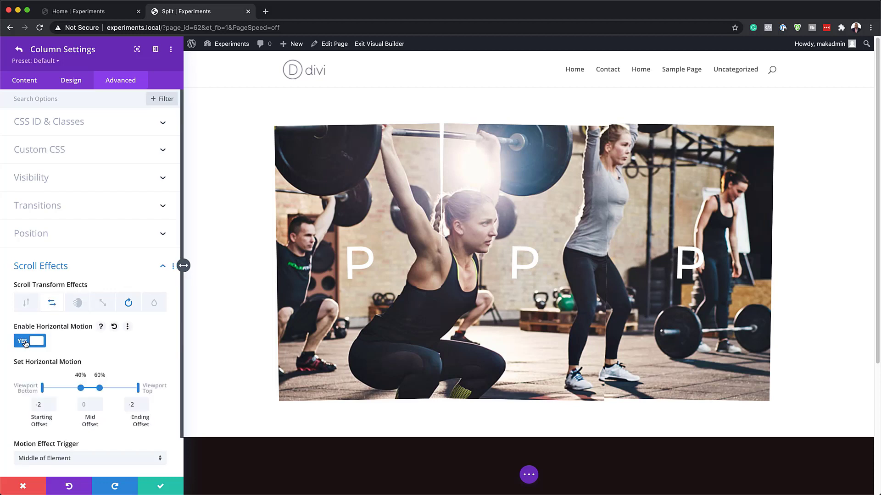
left_click(25, 342)
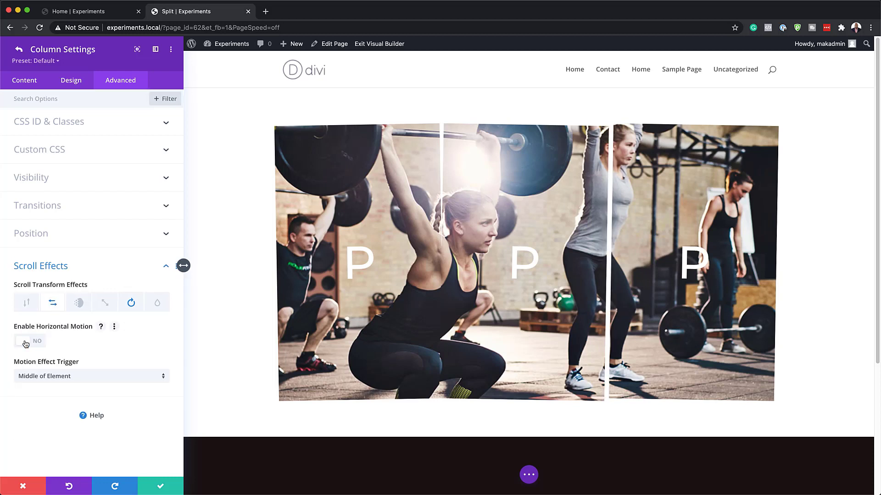
Set the third column's rotating scroll effect to a 20° starting rotation and a 10° ending rotation
left_click(129, 303)
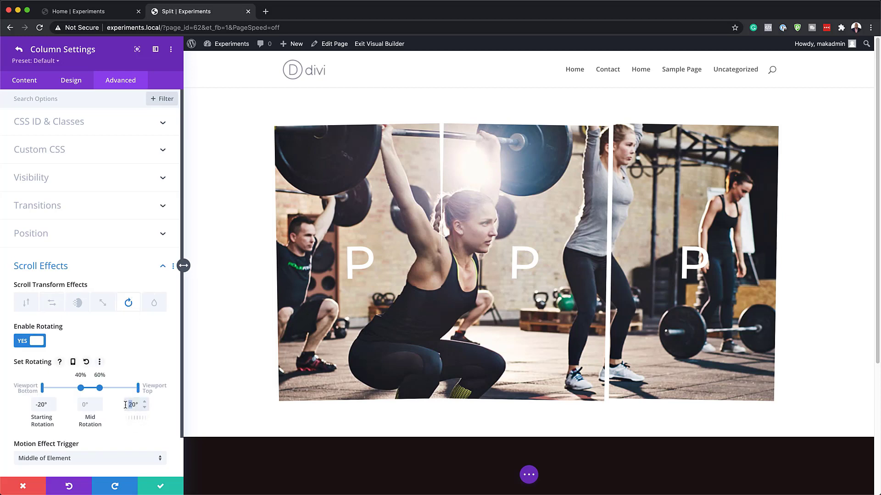
type("1")
left_click(38, 404)
type("2")
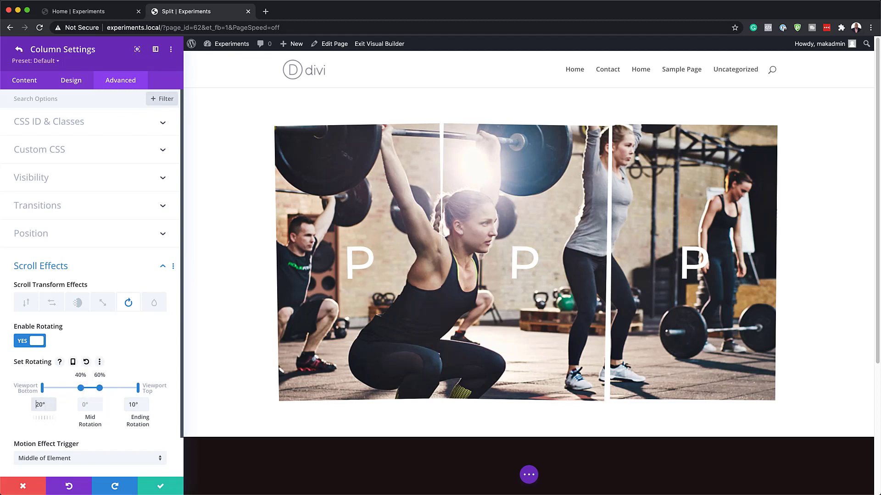
left_click(19, 49)
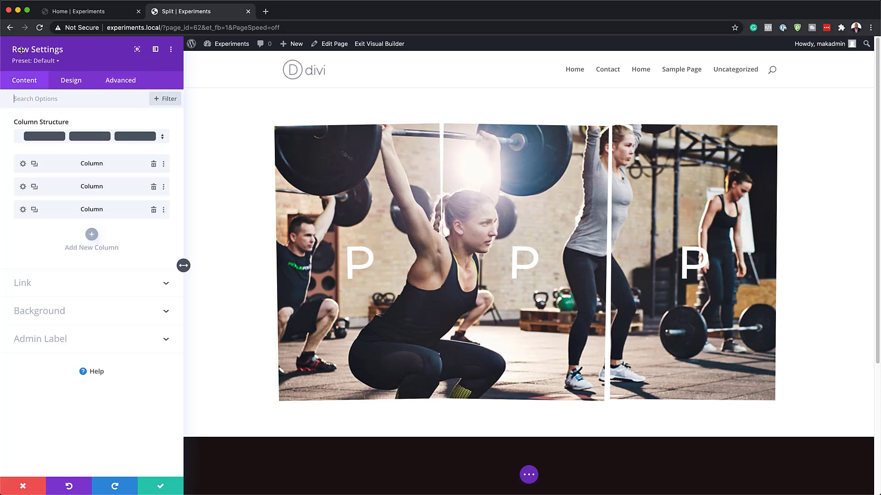
Duplicate the second column again and enable horizontal motion on the fourth column with starting and ending offsets of 2
left_click(34, 186)
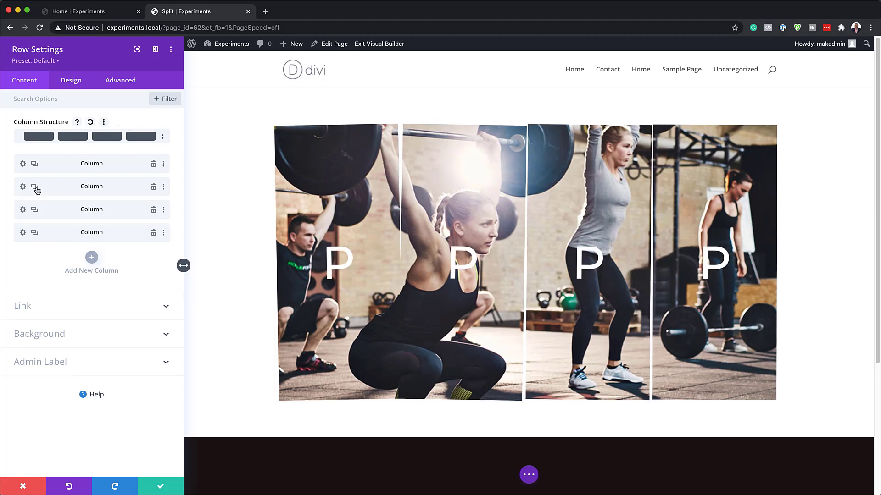
left_click(23, 233)
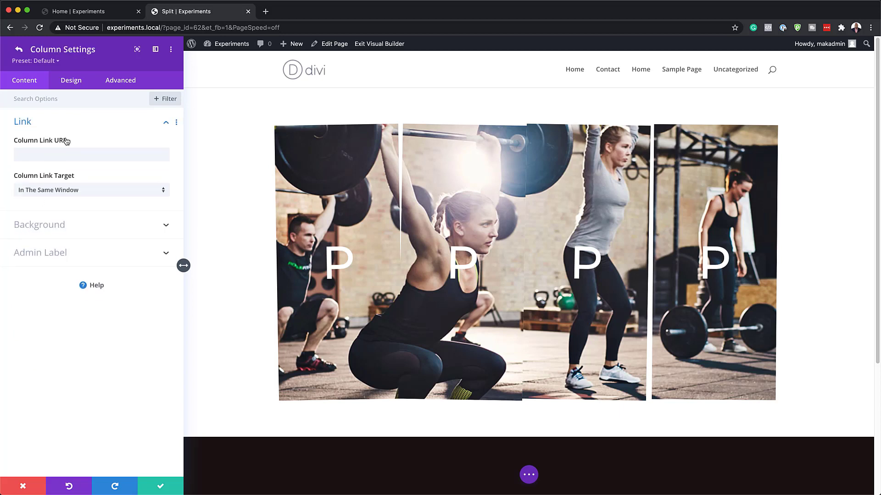
left_click(122, 83)
left_click(50, 261)
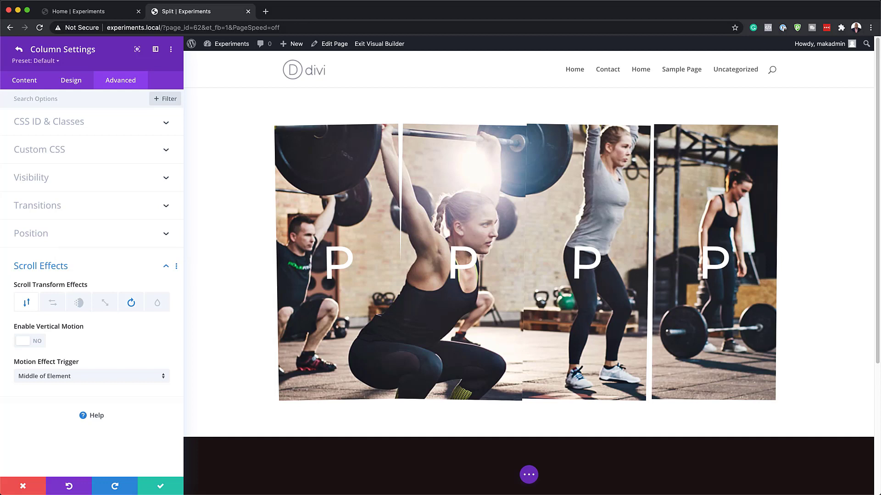
left_click(54, 303)
left_click(41, 342)
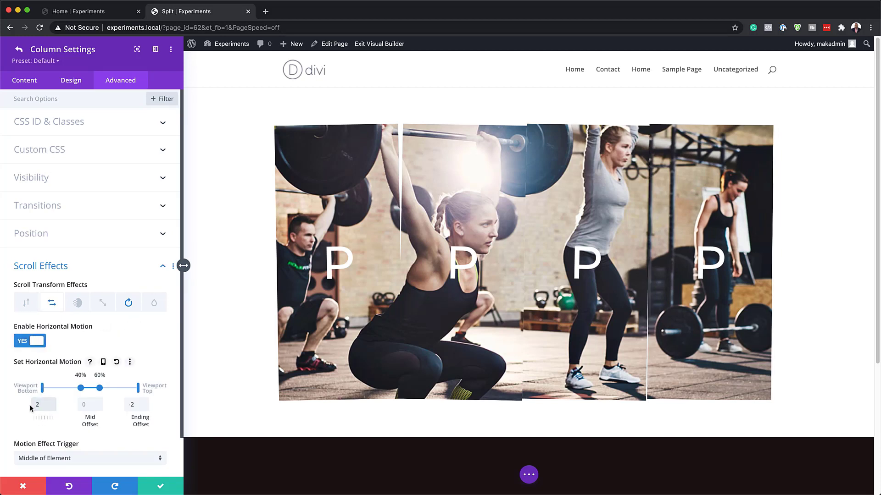
left_click(129, 406)
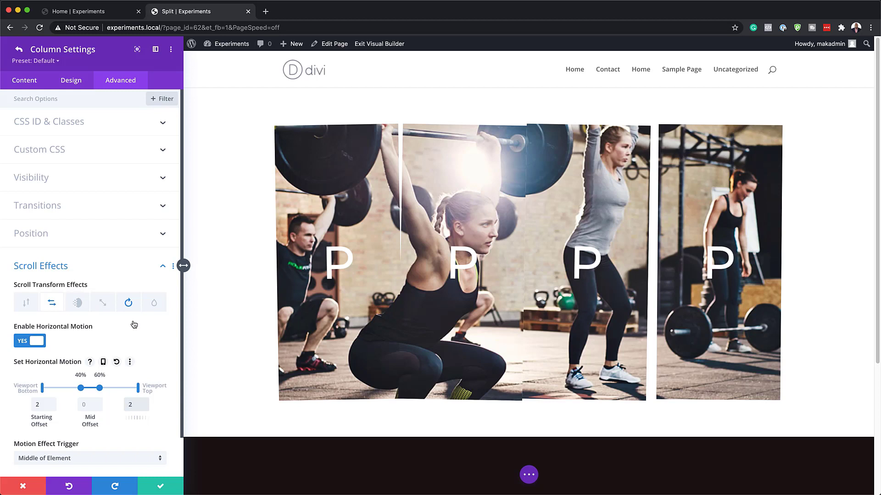
Set the fourth column's rotating scroll effect to a 15° starting rotation and a 20° ending rotation
left_click(129, 304)
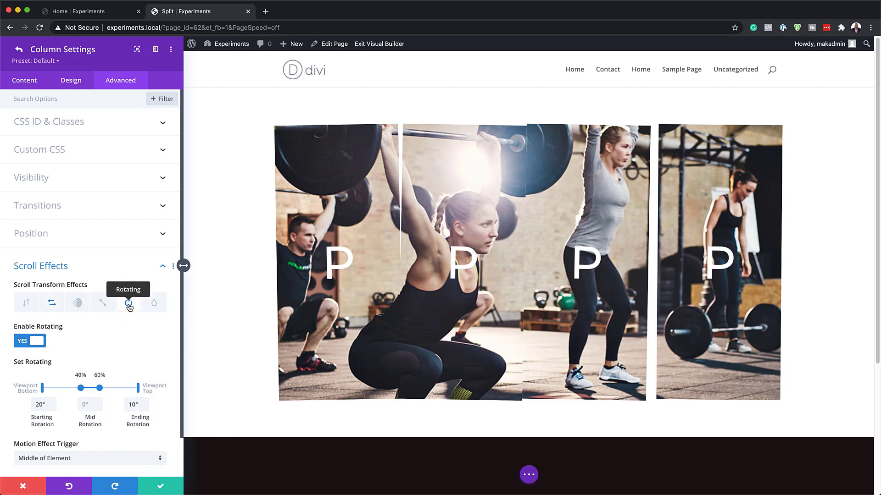
left_click_drag(42, 405, 31, 405)
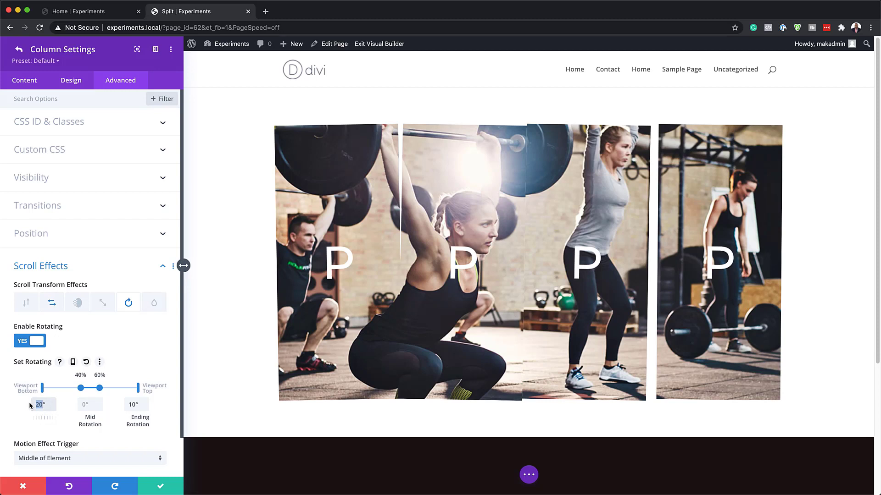
type("15")
left_click_drag(133, 405, 126, 405)
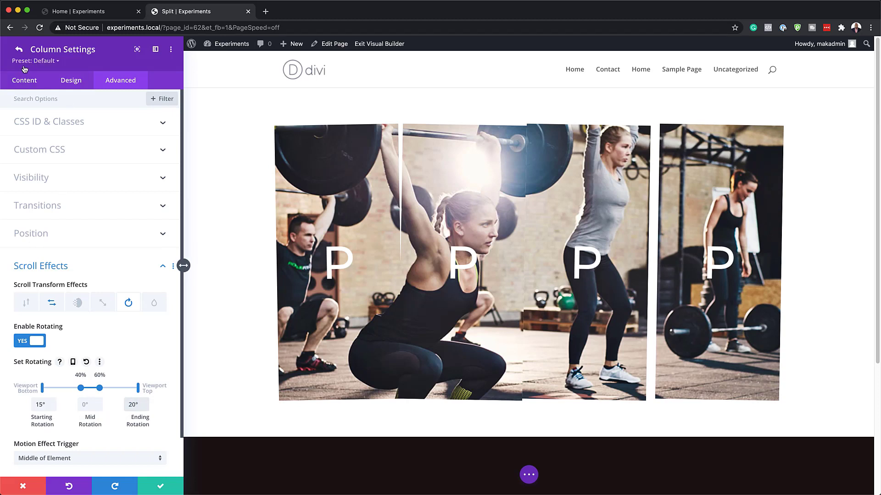
left_click(20, 49)
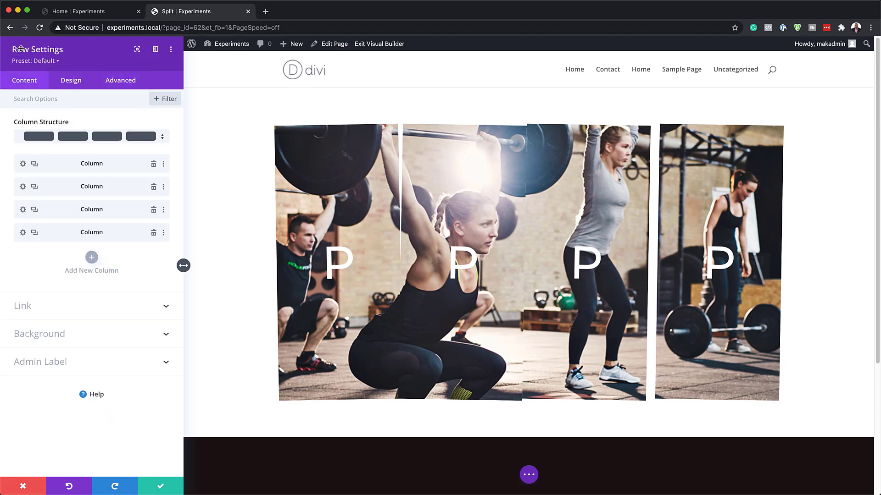
Duplicate the third column, set the fifth column's ending rotation to -15°, and save the row settings
left_click(34, 210)
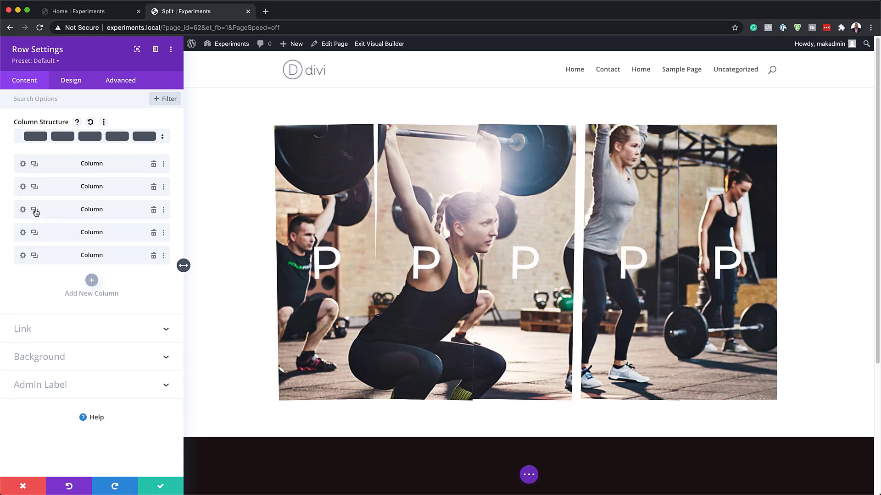
left_click(23, 256)
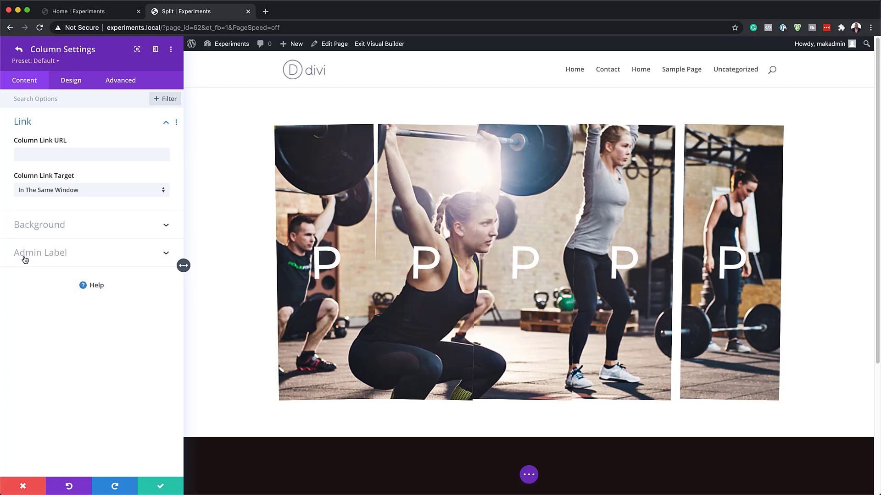
left_click(121, 80)
left_click(45, 261)
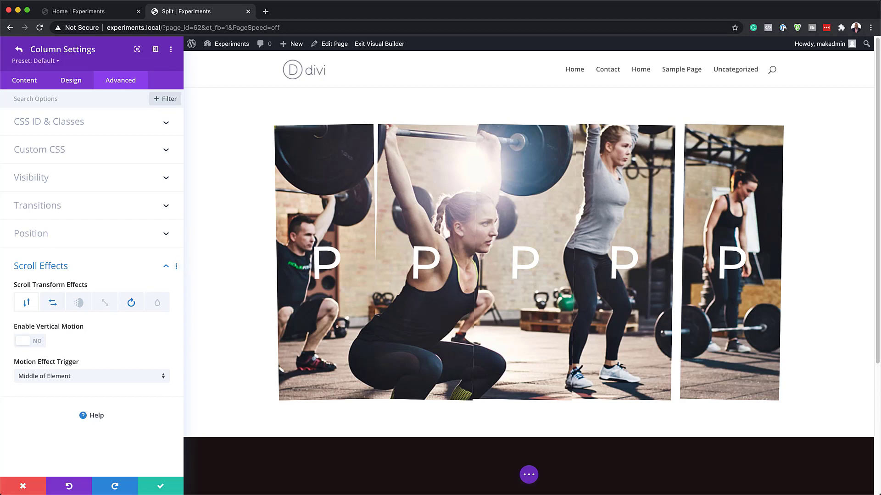
left_click(132, 303)
left_click(26, 341)
scroll(114, 344, "down", 1)
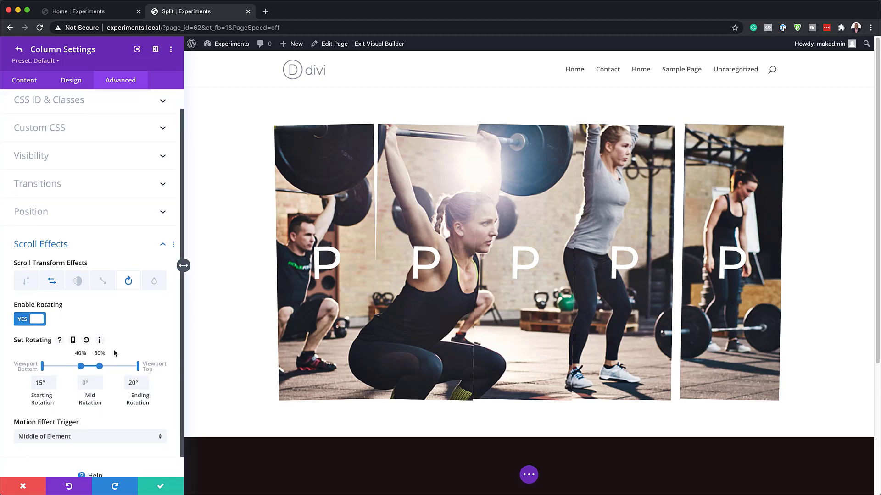
left_click_drag(135, 383, 122, 384)
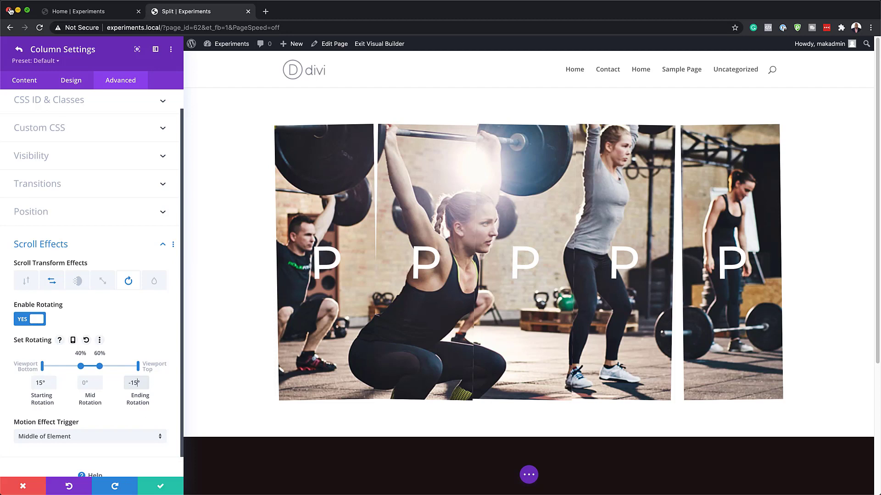
left_click(18, 52)
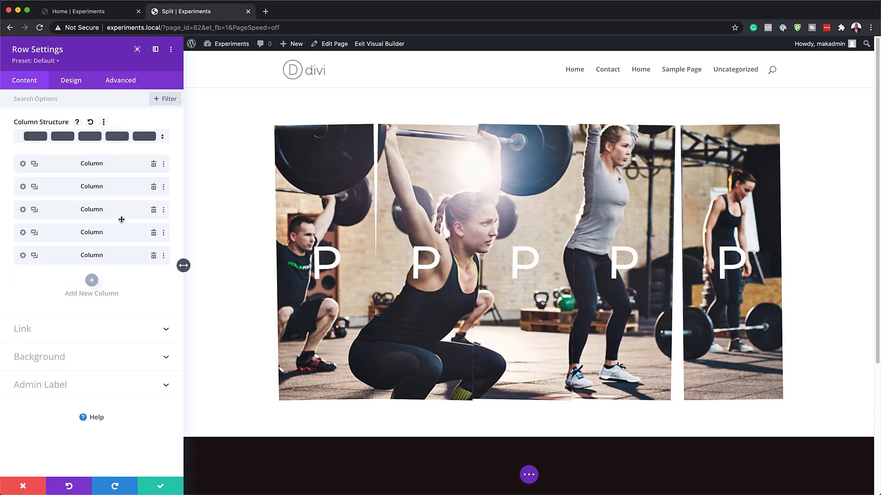
left_click(161, 489)
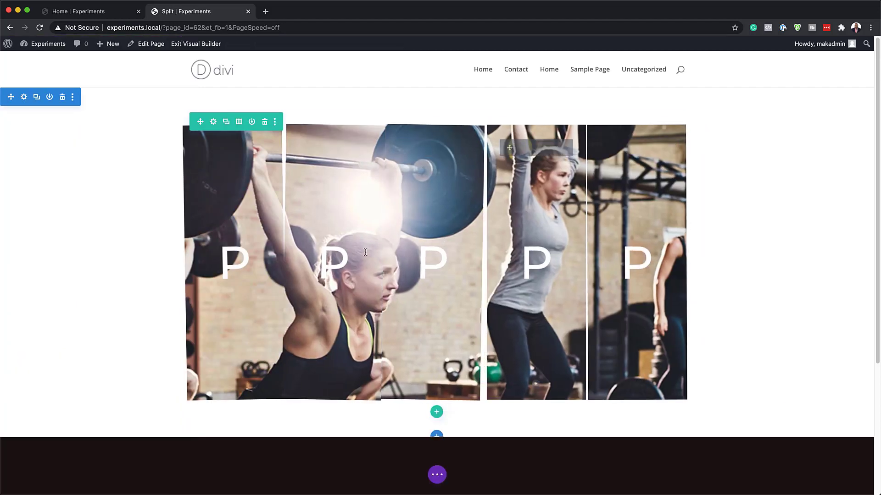
Replace the letter P in the second through fifth columns with O, W, E and R so the row spells POWER
left_click_drag(354, 261, 326, 259)
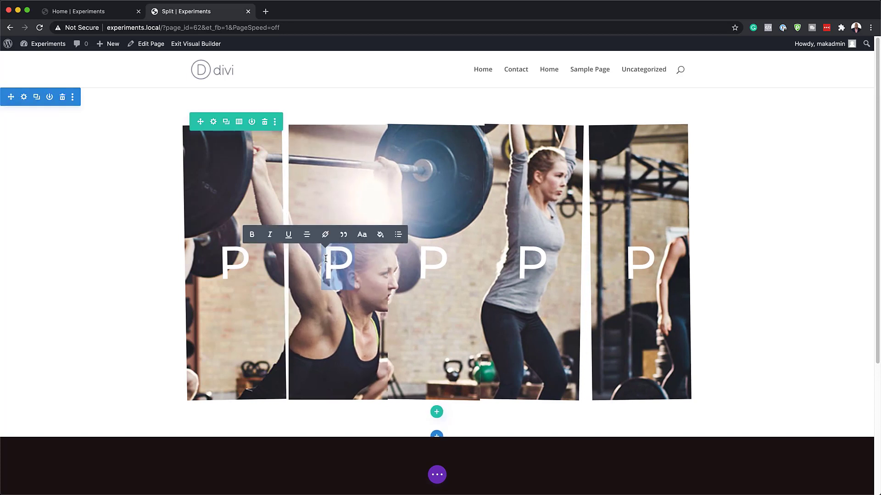
type("O")
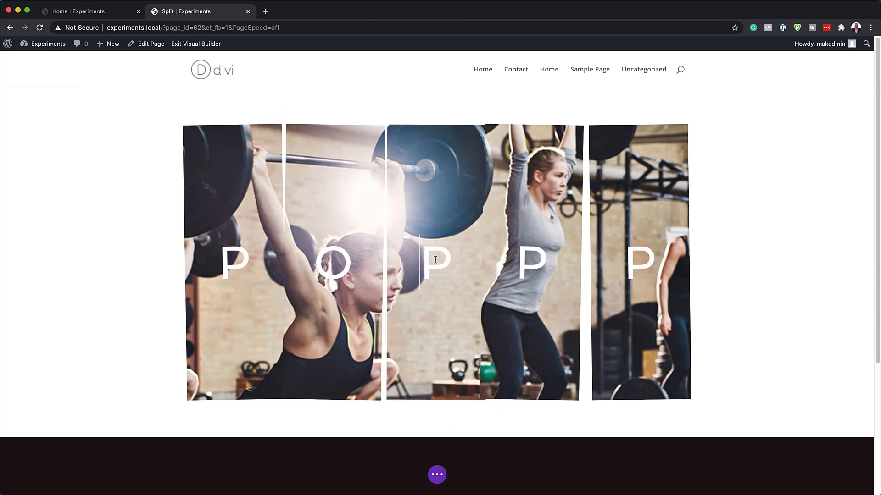
left_click_drag(450, 258, 424, 259)
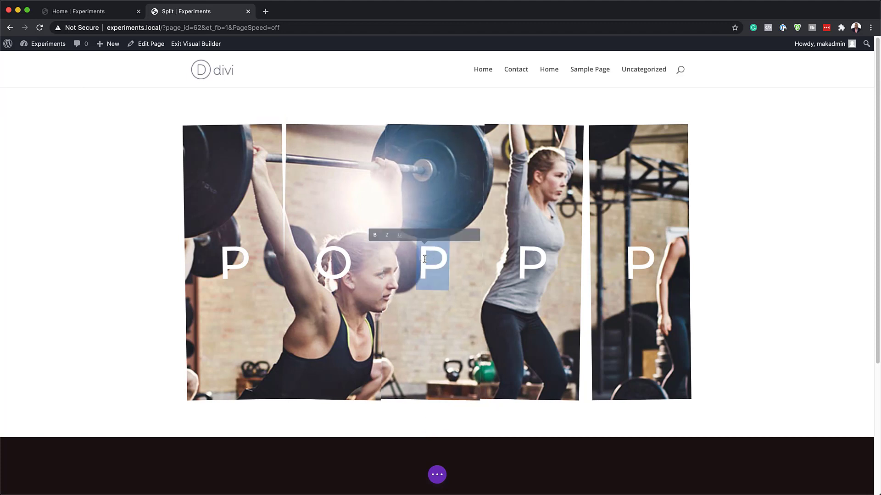
type("W")
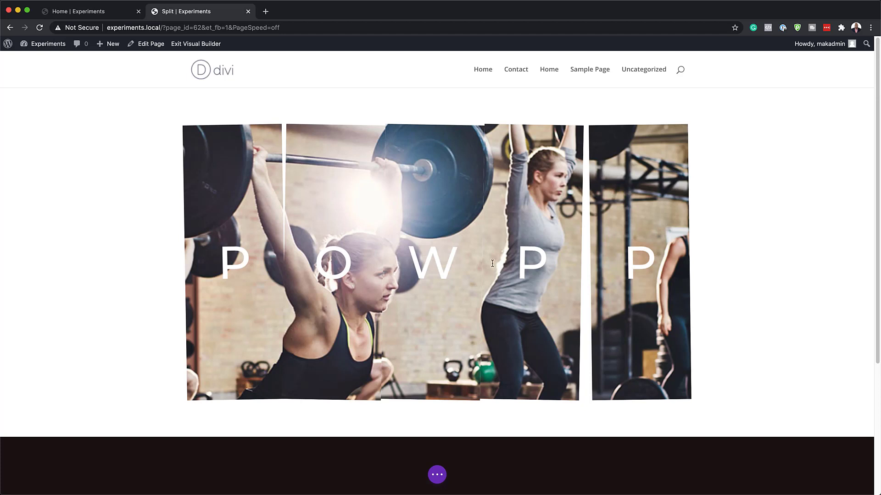
left_click(543, 256)
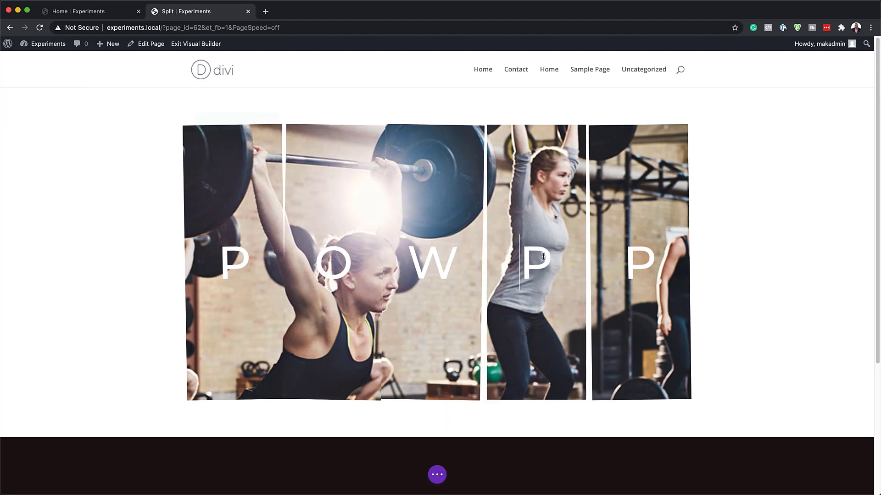
left_click_drag(543, 256, 524, 259)
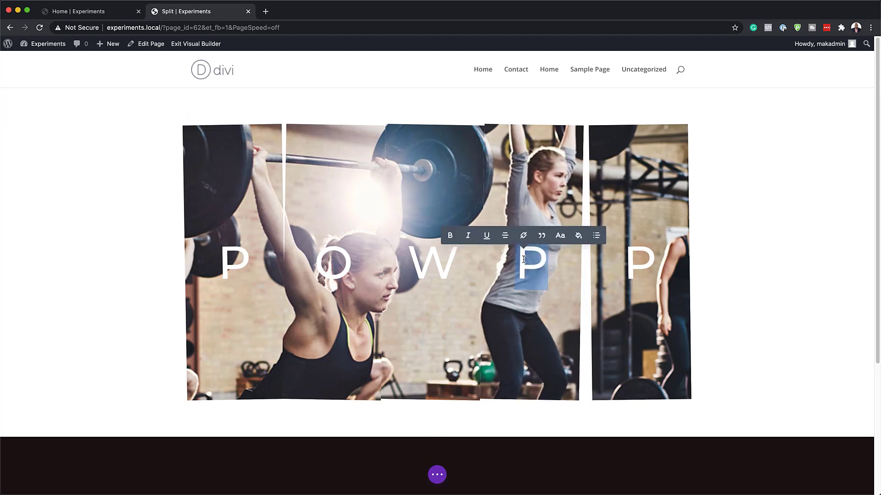
type("E")
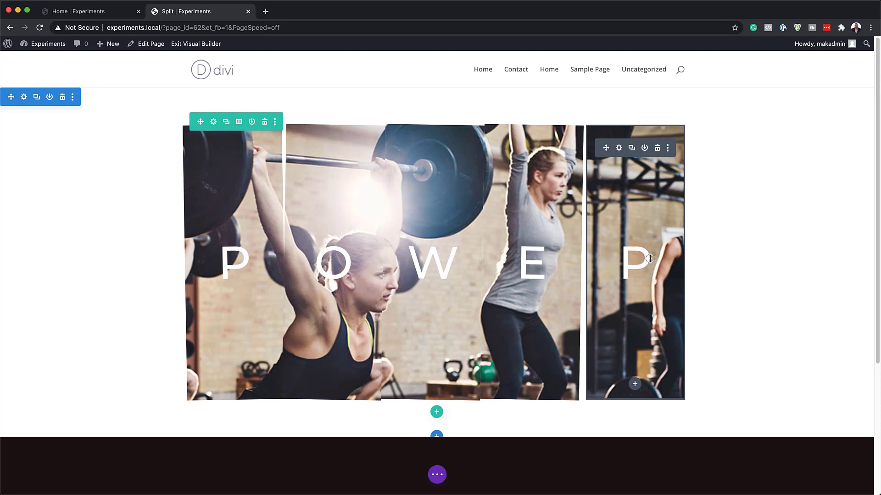
left_click(649, 256)
double_click(648, 256)
type("R")
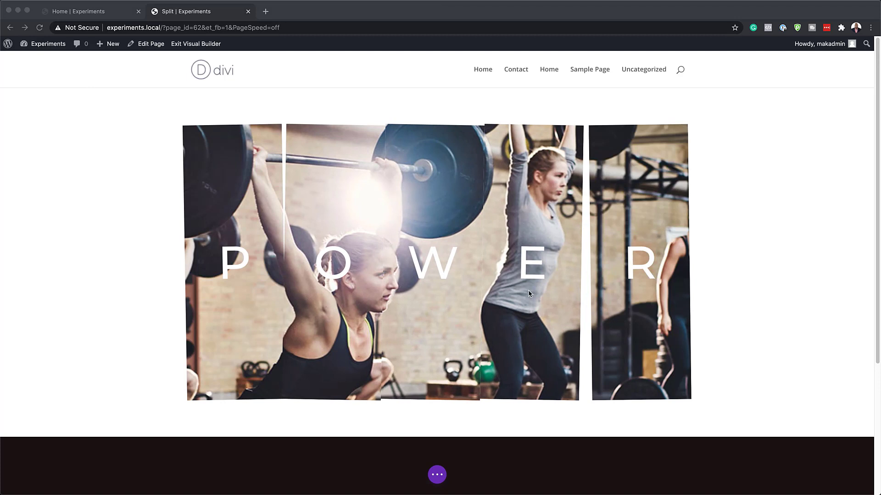
Change the text font of the letter W in the third column to Montserrat Subrayada
left_click(454, 235)
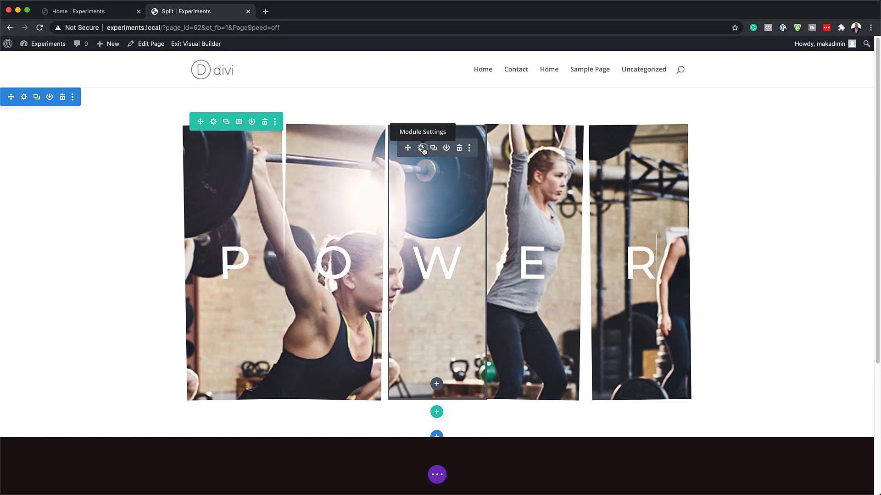
left_click(422, 147)
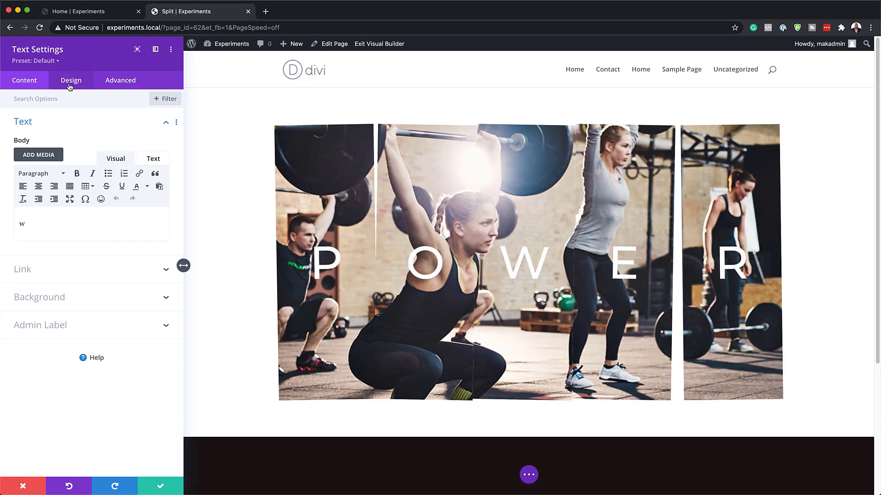
left_click(69, 83)
left_click(39, 123)
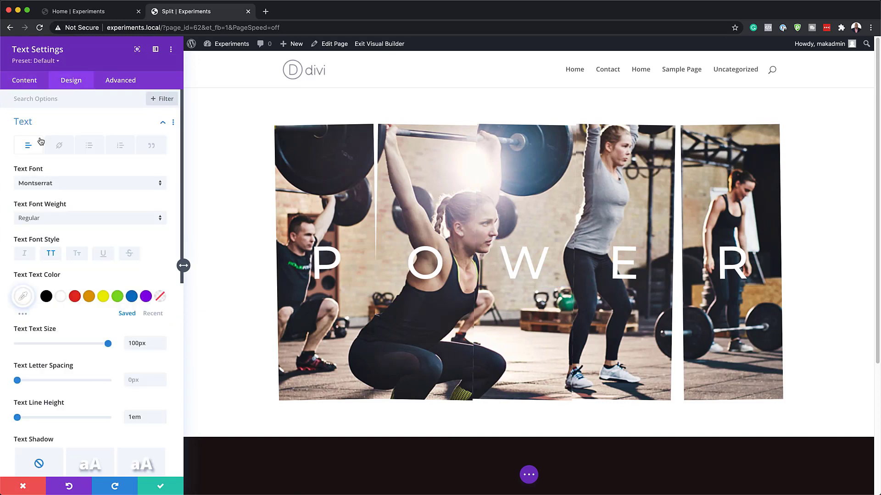
left_click(58, 186)
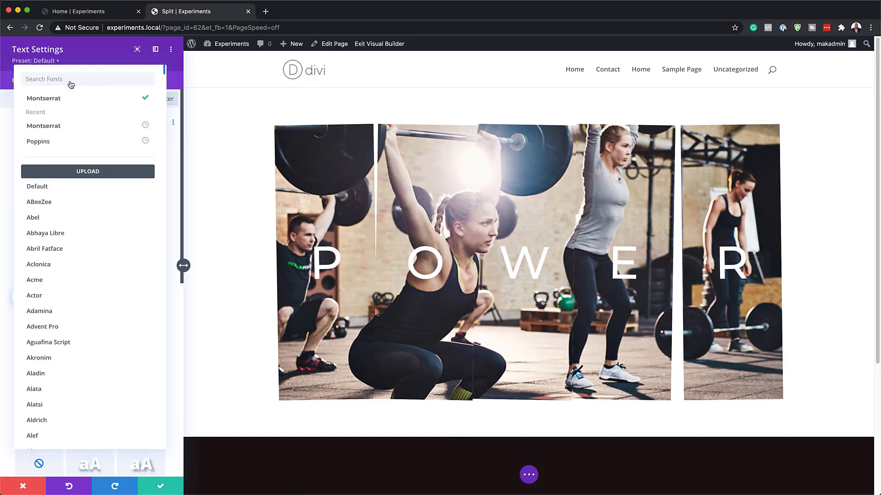
type("Montserrat Subrayada")
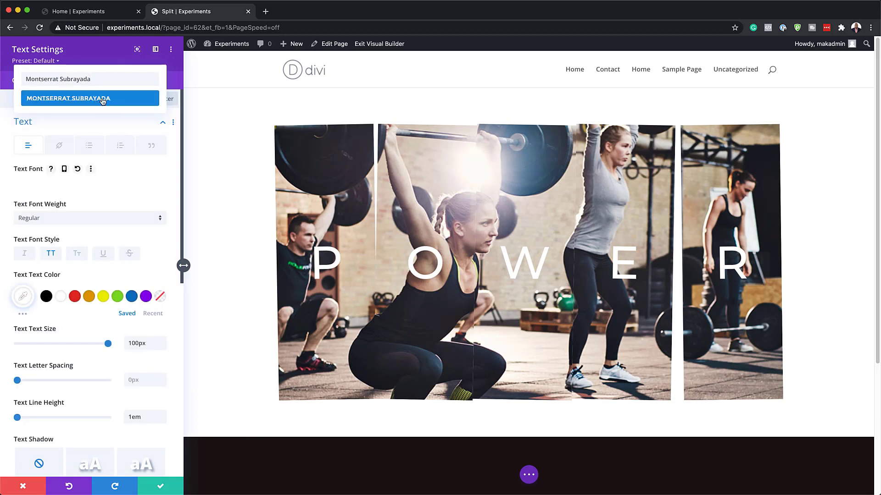
left_click(103, 99)
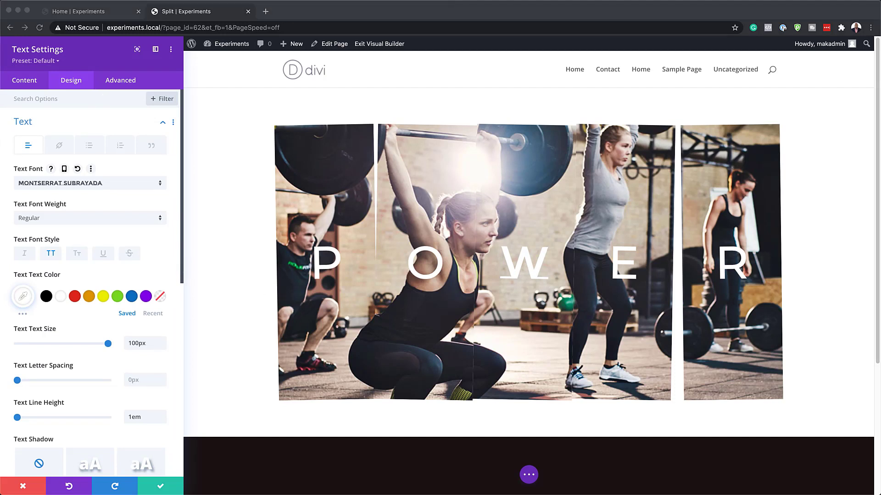
Set the W's text color to #e0e722 and its text size to 150px
left_click(20, 296)
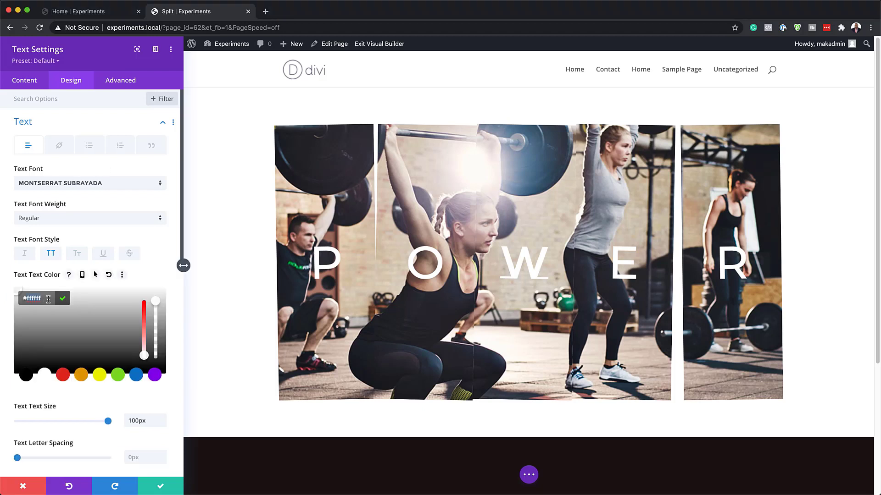
type("#e0e722")
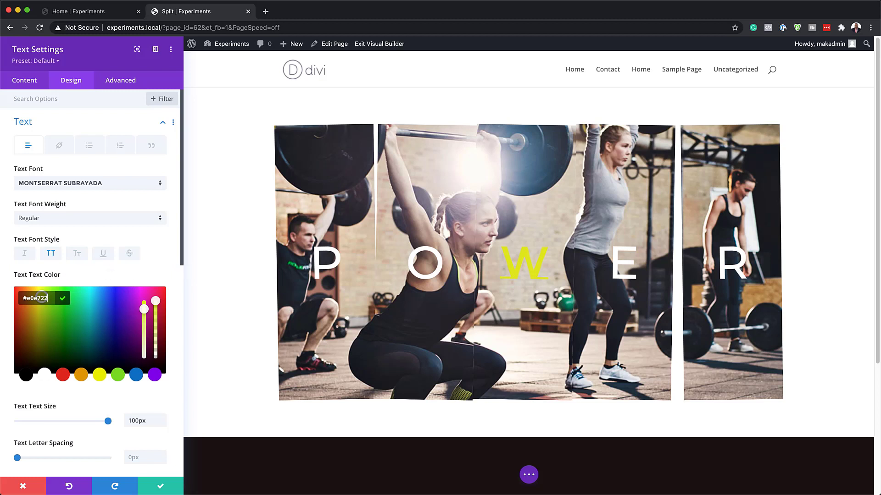
scroll(150, 391, "down", 2)
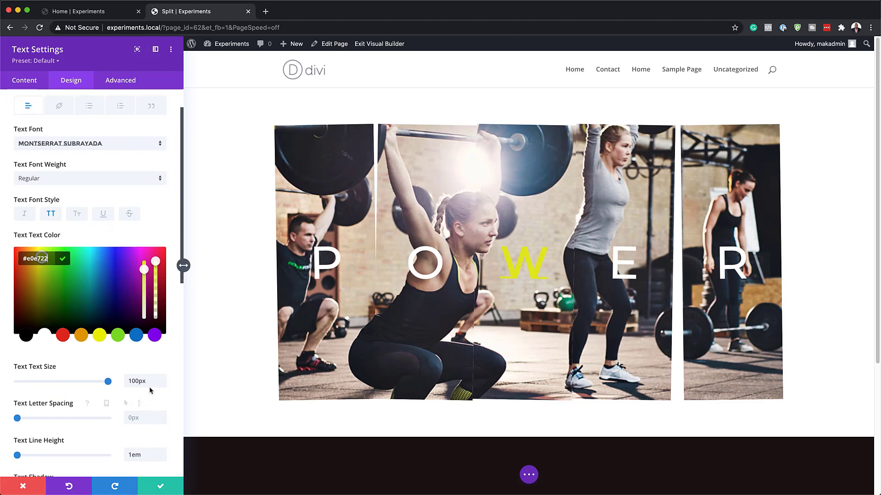
left_click(137, 384)
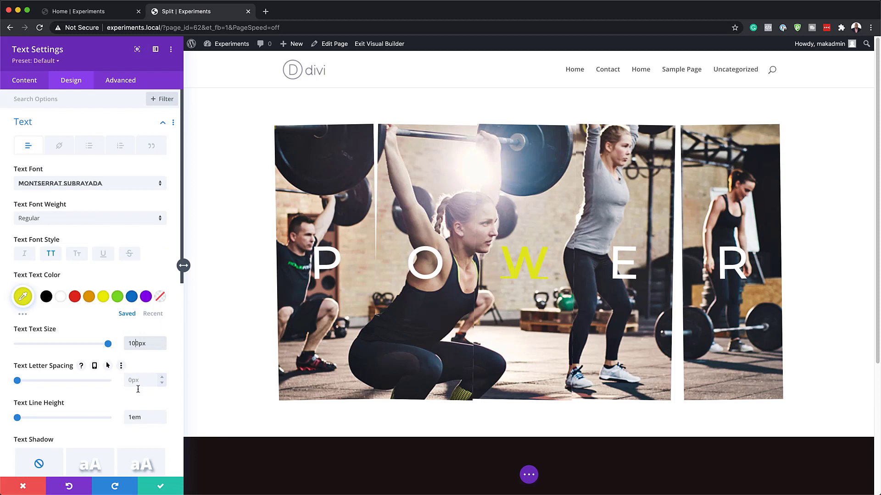
key("BackSpace")
type("5")
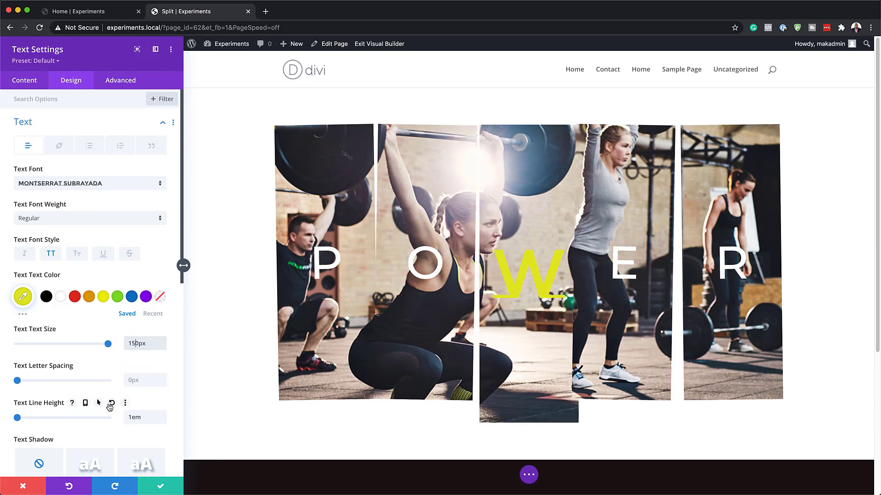
Set the W's text line height to 100px and save the text module
scroll(108, 410, "down", 2)
left_click_drag(145, 390, 122, 385)
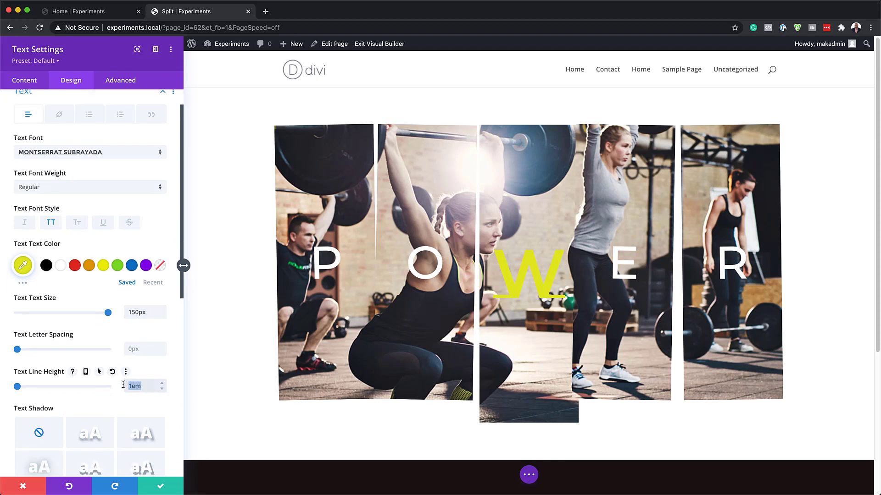
type("100px")
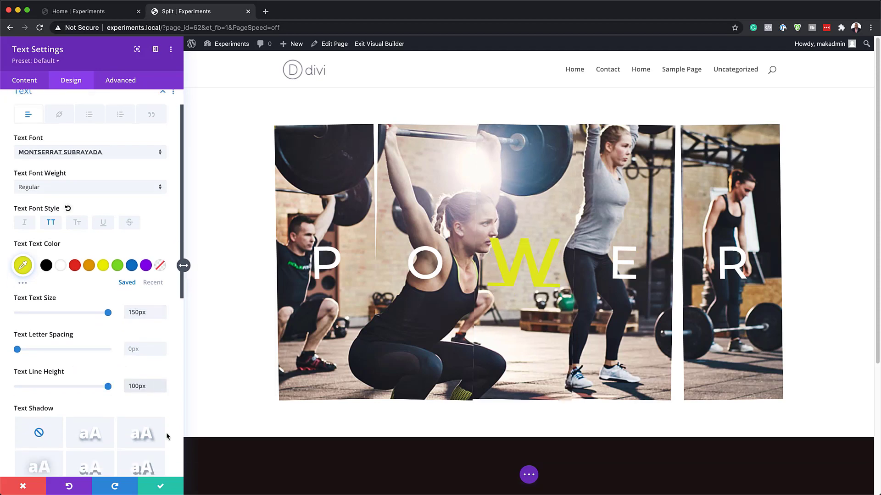
left_click(159, 487)
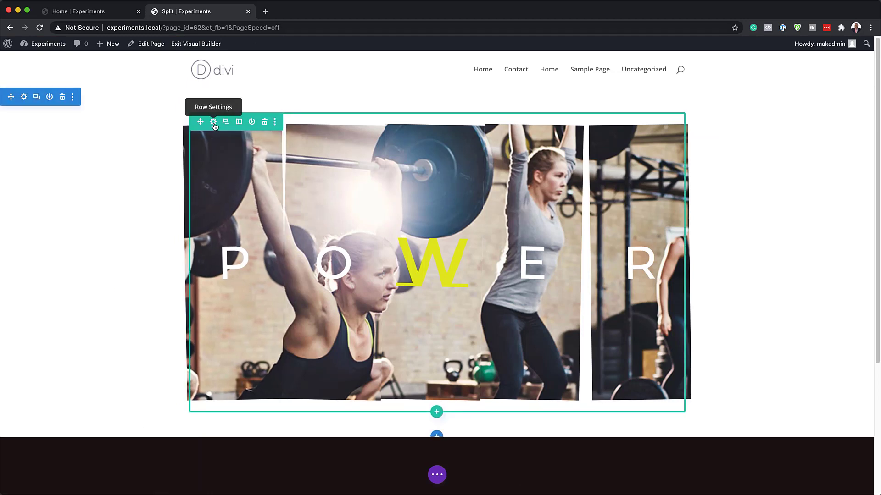
Unlink the first column's rounded corners and round only its top-left corner to 100%
left_click(213, 122)
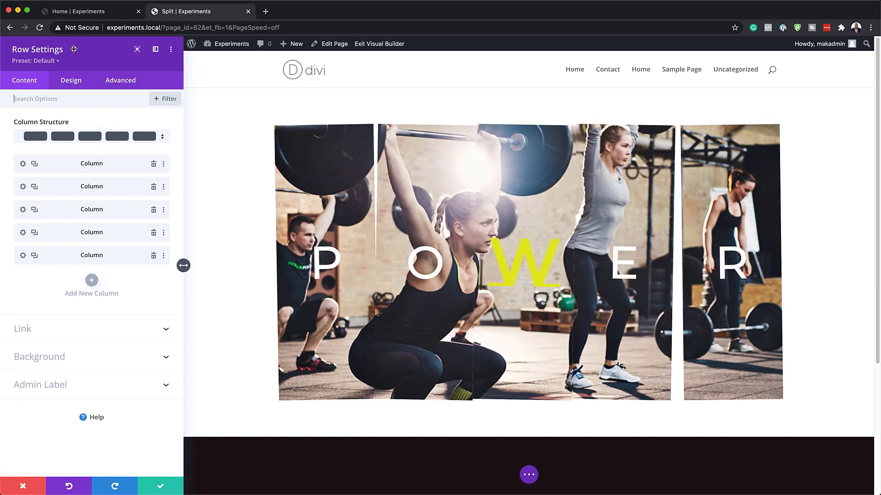
left_click(23, 164)
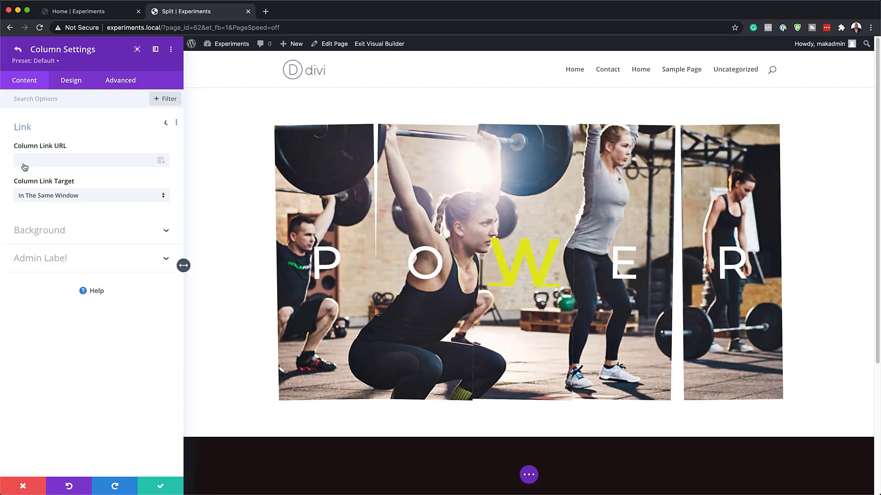
left_click(73, 82)
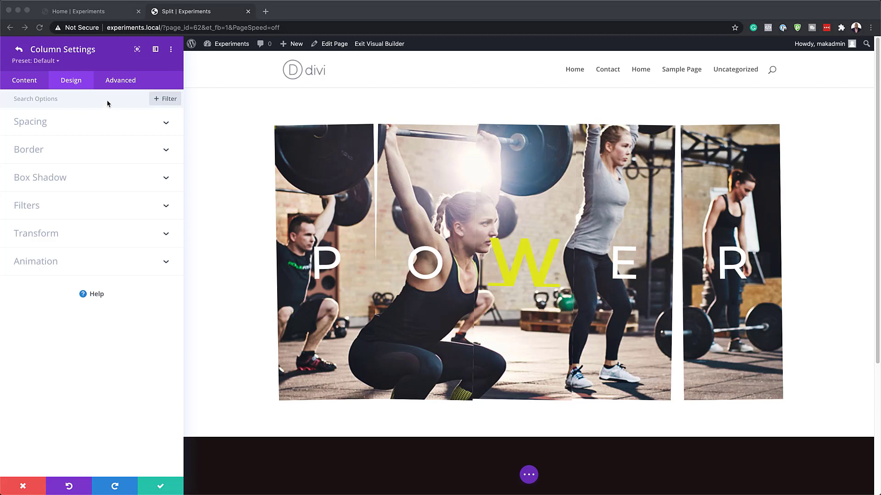
left_click(37, 151)
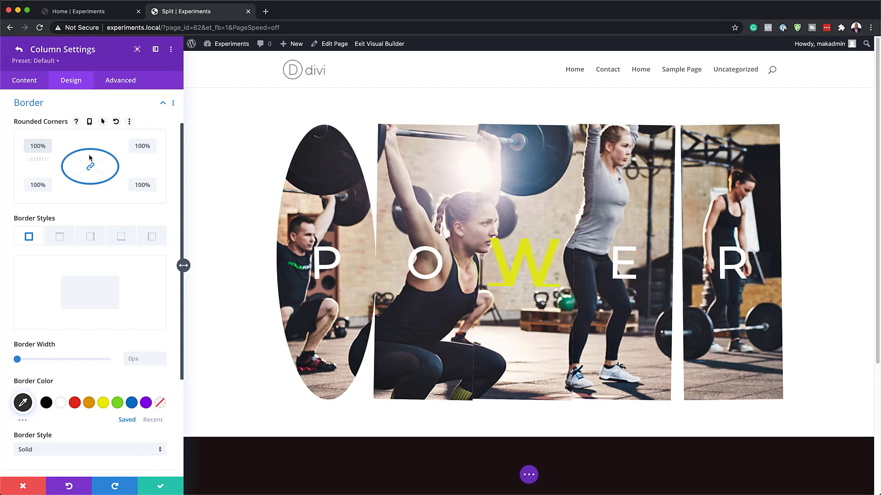
key("BackSpace")
key("BackSpace")
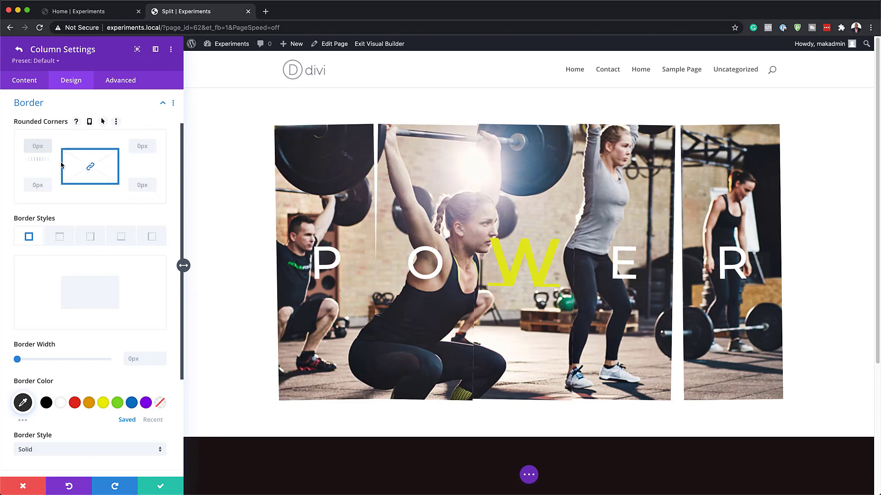
left_click(91, 166)
left_click(36, 145)
type("100%")
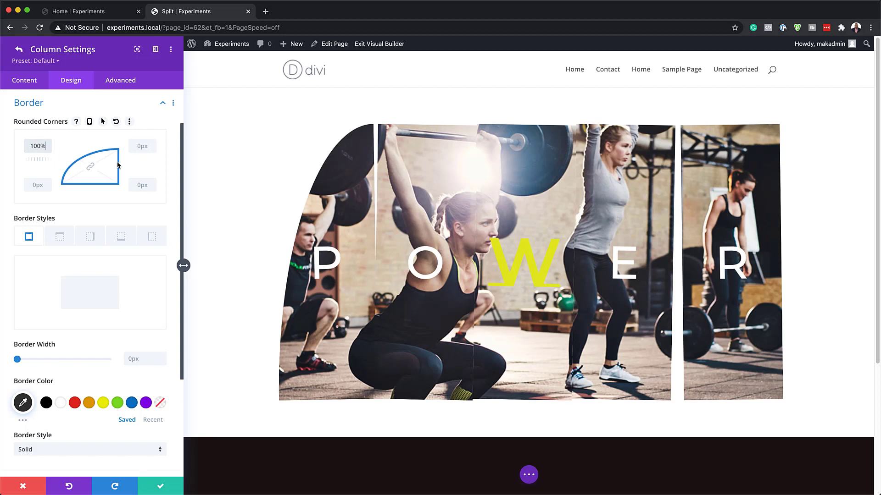
double_click(33, 147)
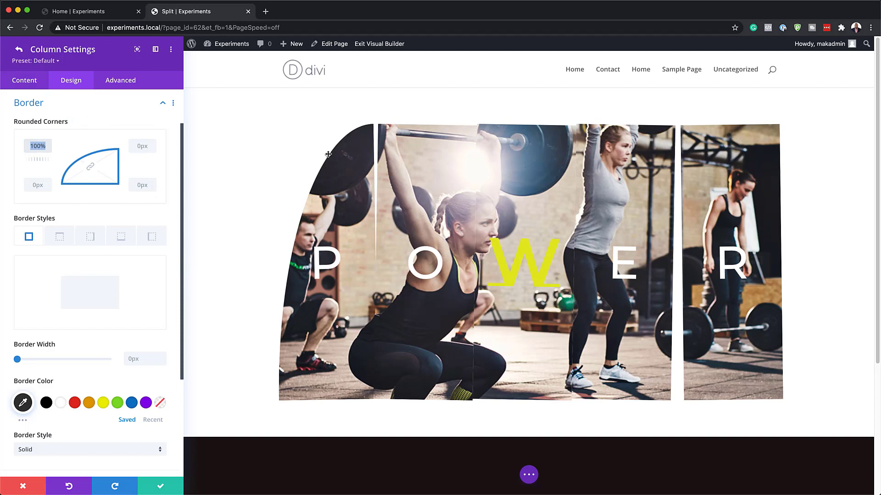
left_click(21, 52)
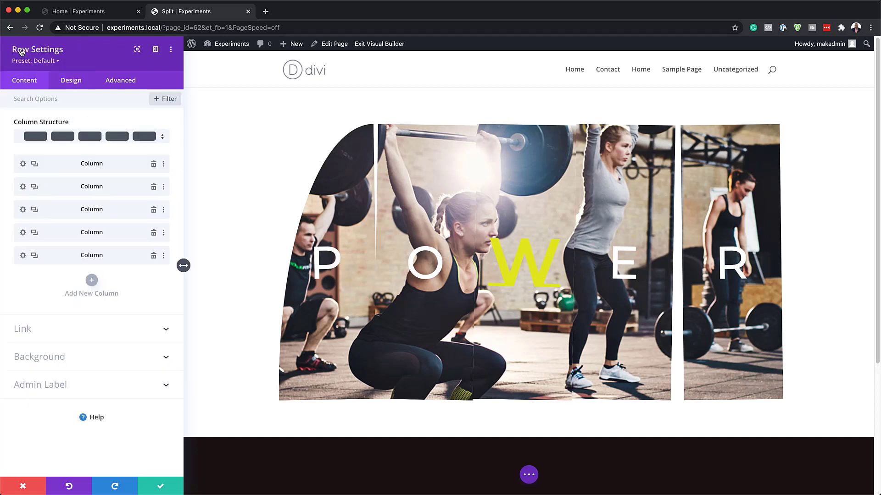
Round only the fifth column's bottom-right corner to 100% and save the row settings
left_click(23, 257)
left_click(73, 81)
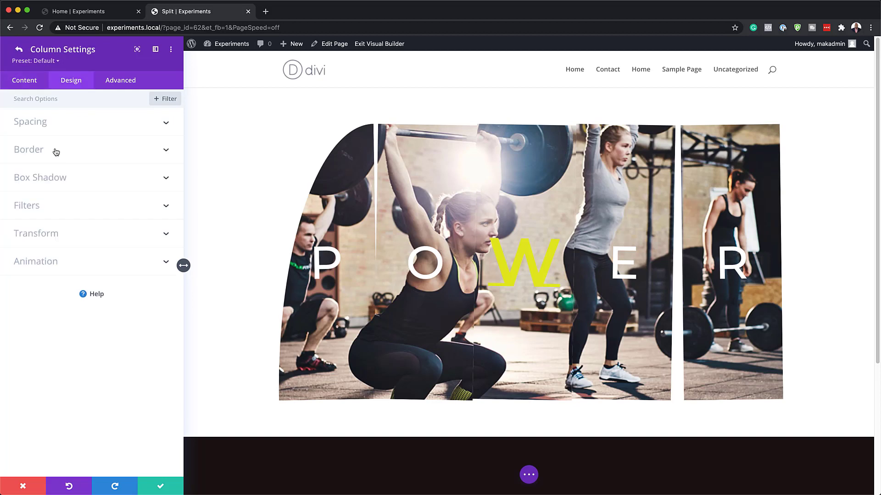
left_click(55, 151)
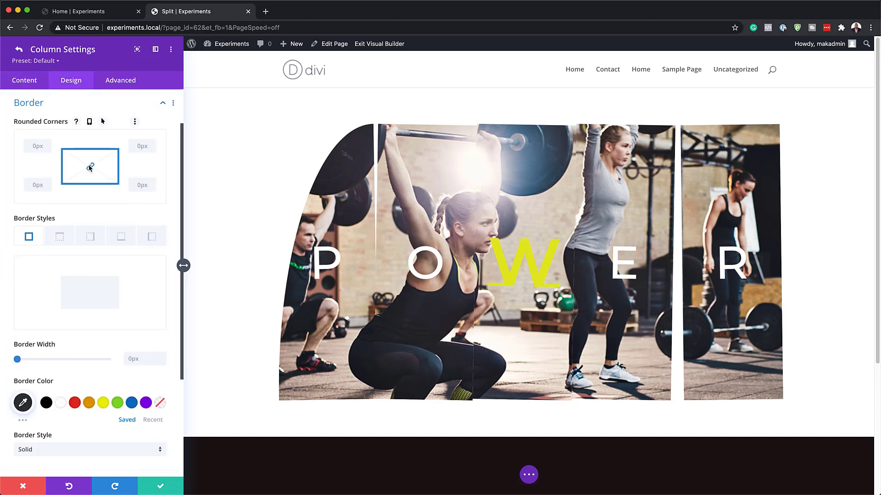
left_click(139, 185)
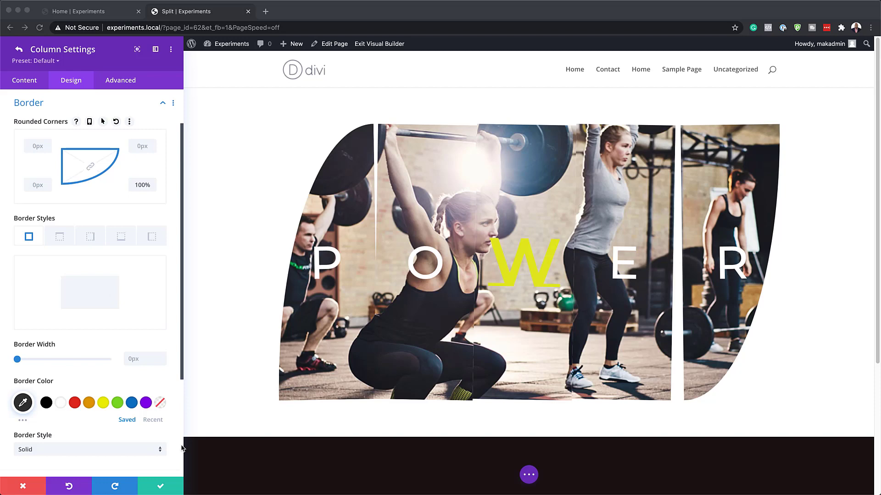
left_click(163, 487)
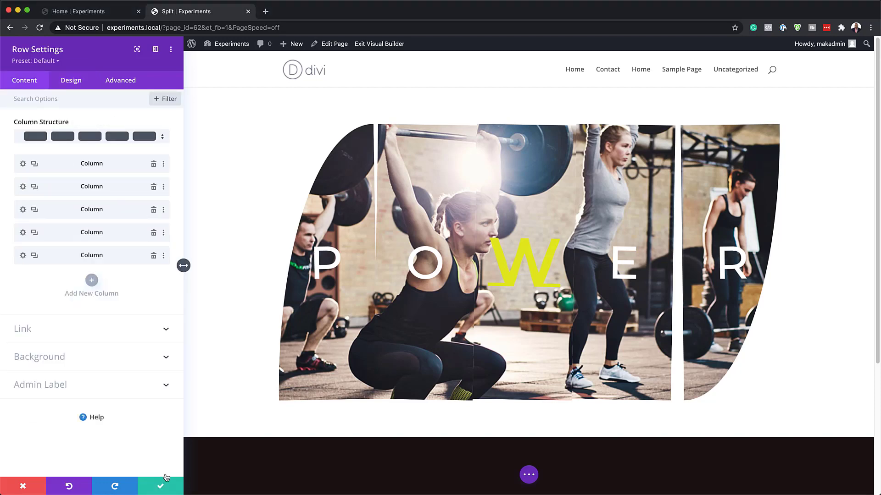
left_click(169, 490)
Give the section containing the POWER row a solid background color of #e0e722
mouse_move(49, 110)
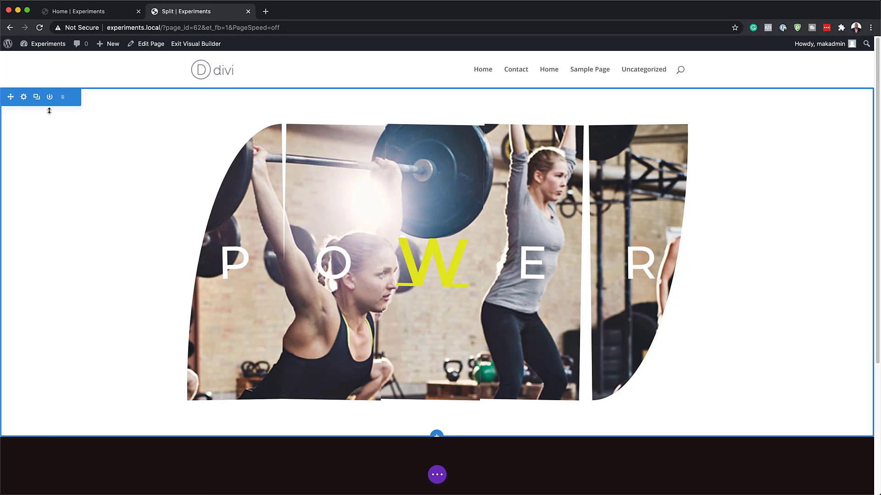
left_click(24, 97)
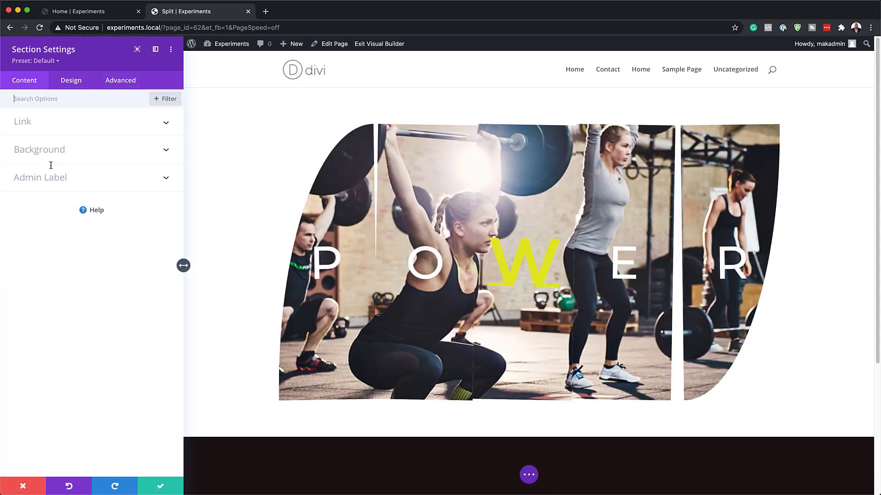
left_click(51, 150)
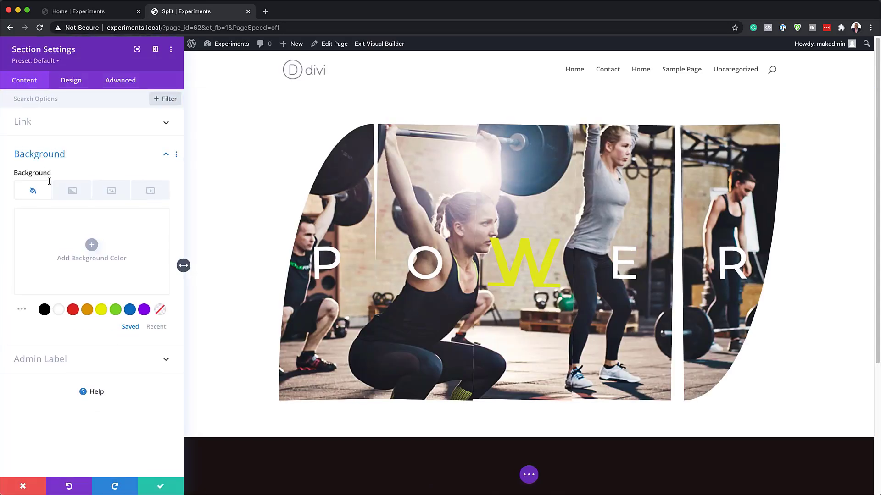
left_click(91, 244)
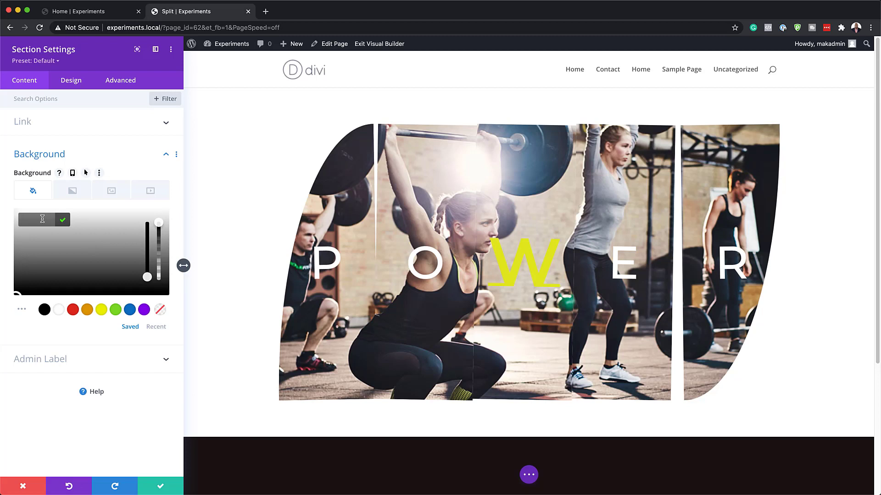
left_click(42, 219)
type("#e0e722")
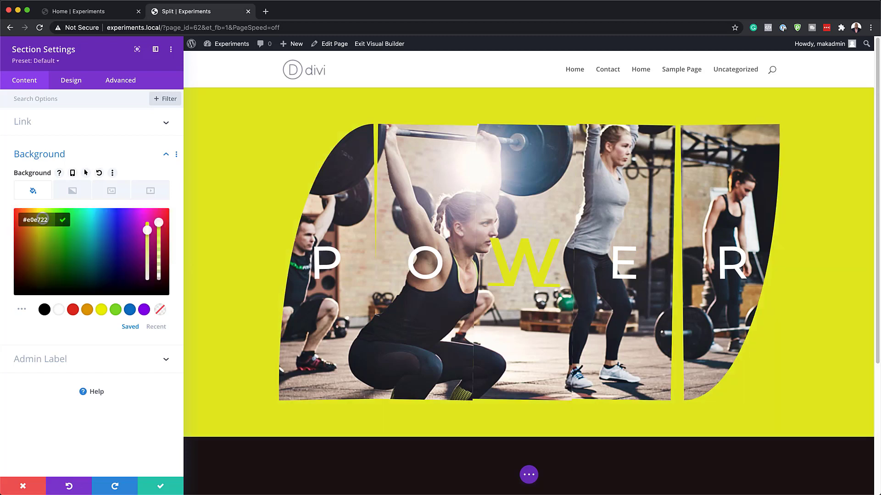
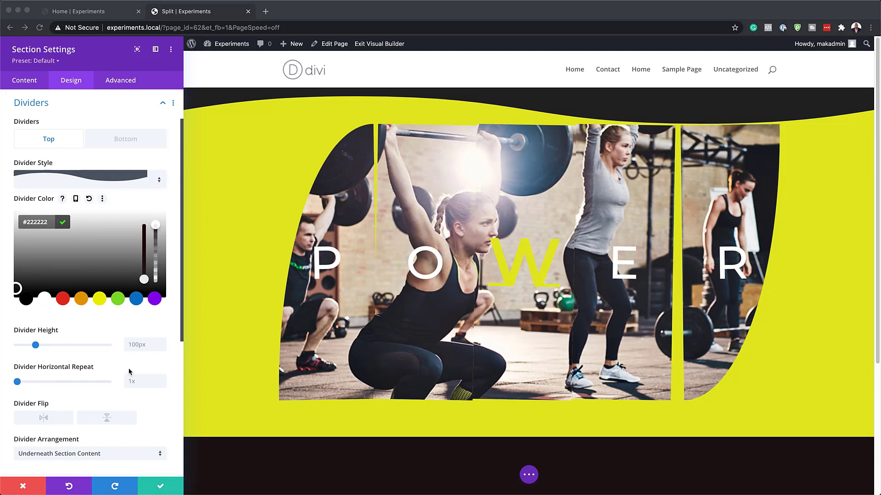
Set the section's top divider height to 650px and add a single-wave bottom divider with a height of 500px
left_click(144, 344)
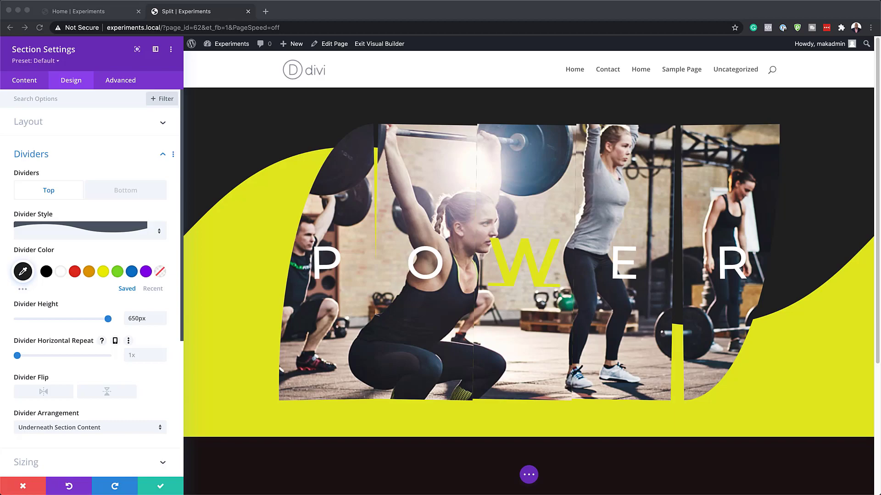
left_click(114, 191)
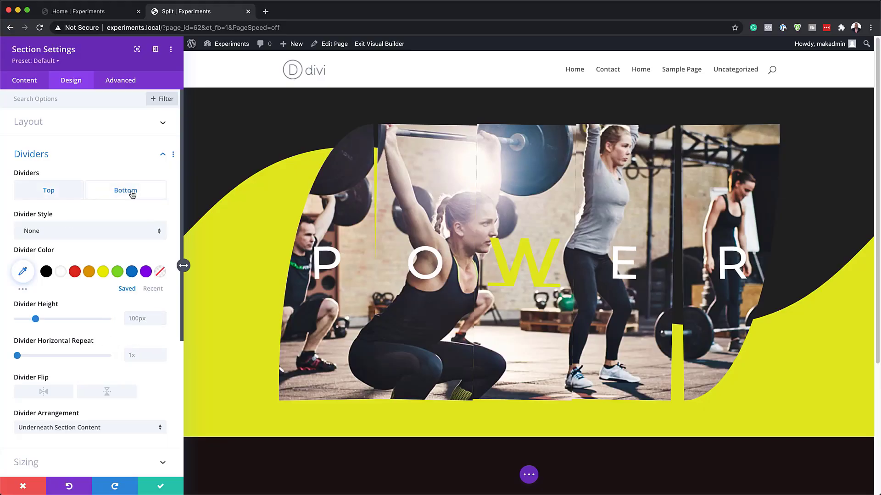
left_click(110, 233)
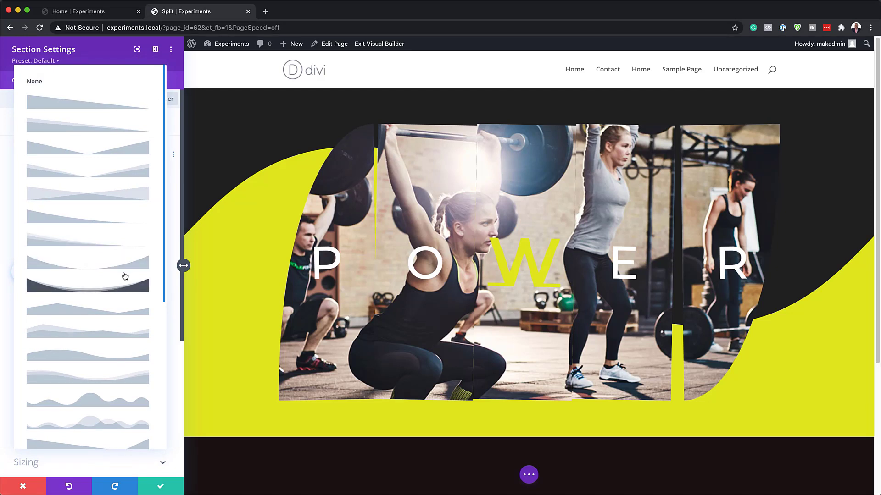
left_click(83, 360)
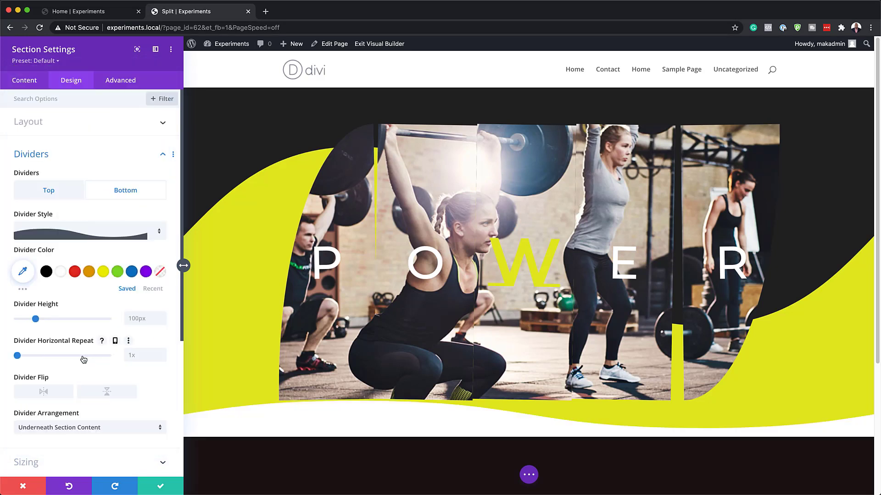
left_click(135, 318)
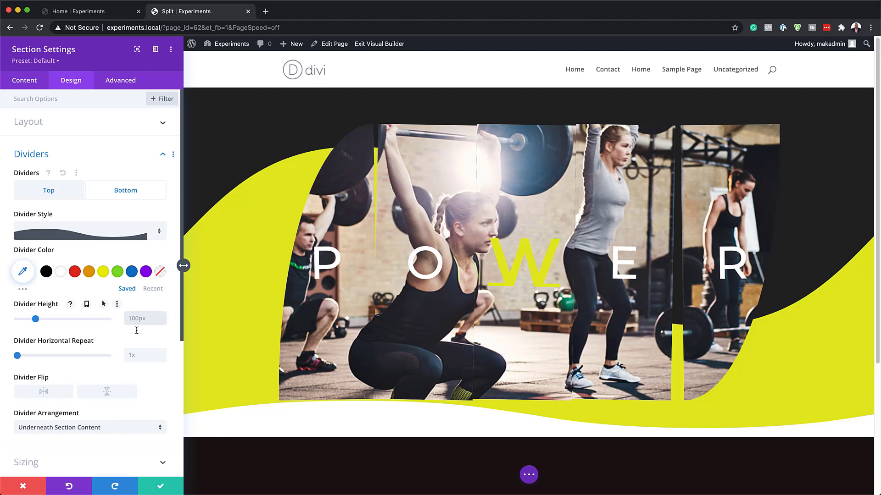
type("500px")
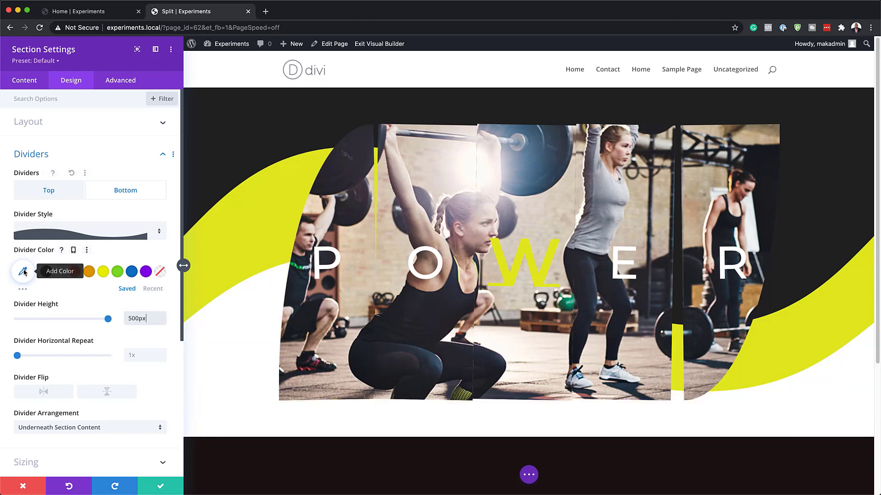
Color the bottom divider #222222 and save the section settings
left_click(23, 272)
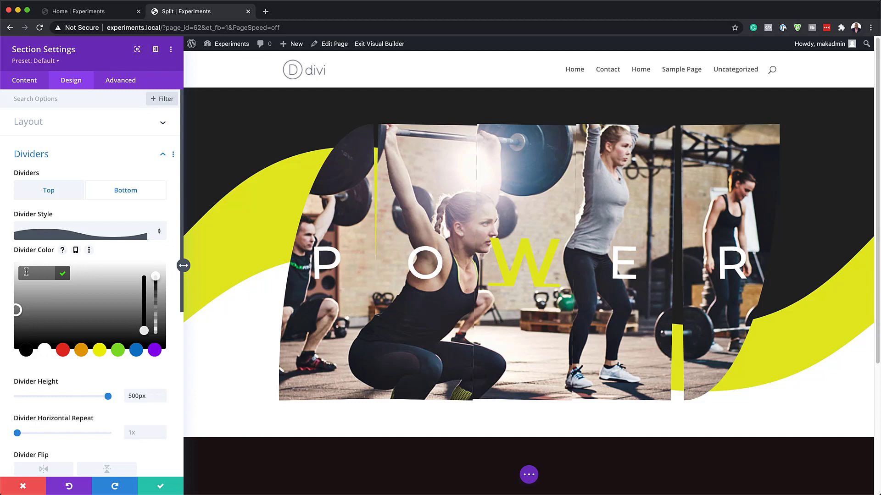
scroll(127, 376, "down", 1)
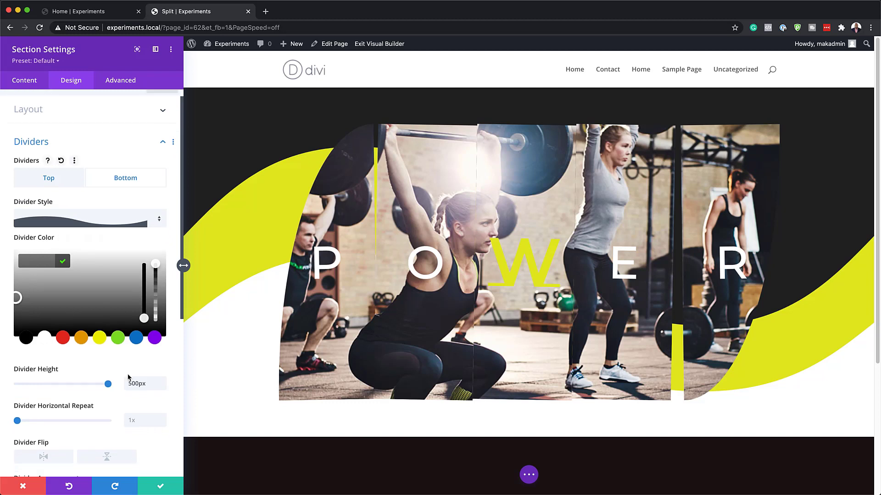
left_click(28, 261)
type("212")
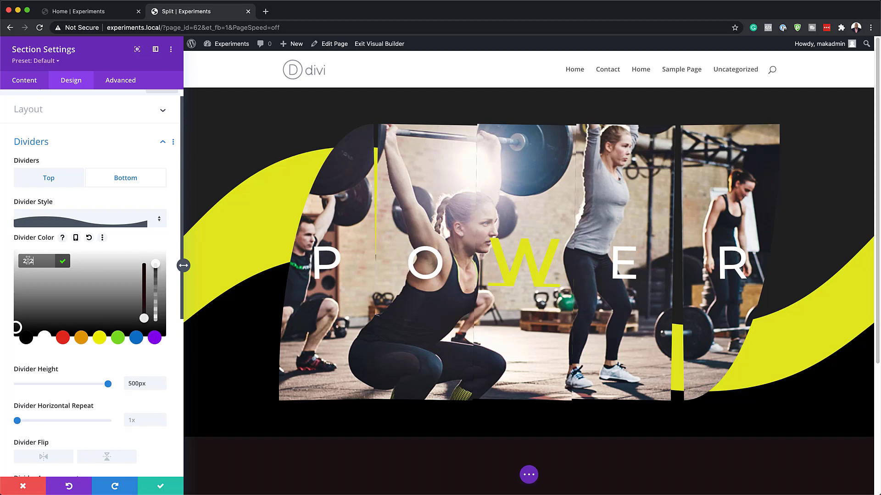
type("222")
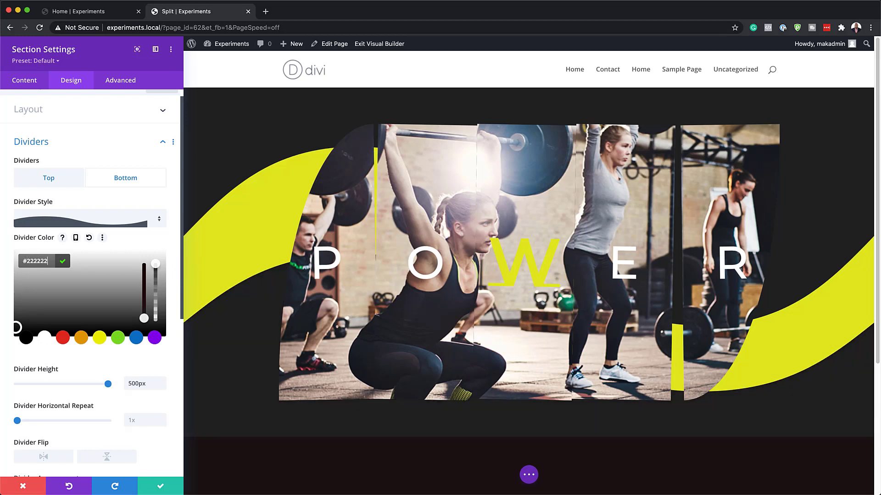
left_click(161, 487)
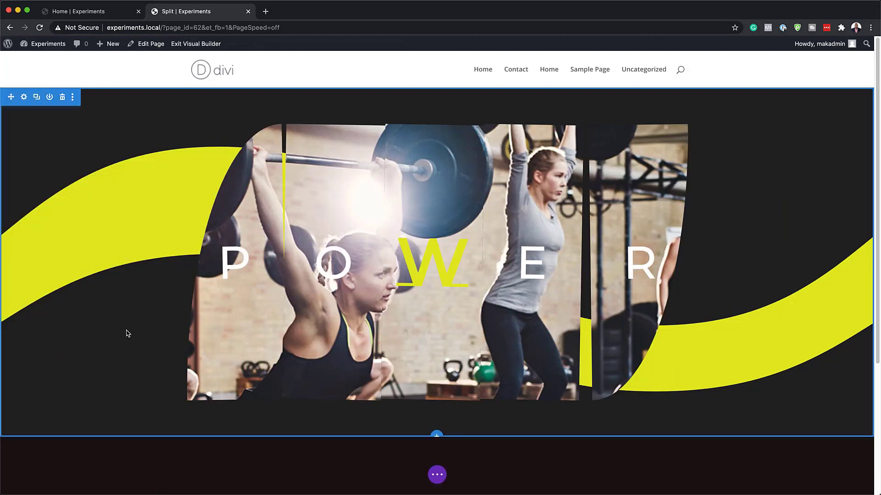
Insert a regular section without rows below the POWER section and enlarge its linked vertical padding to about 239px
scroll(225, 320, "down", 3)
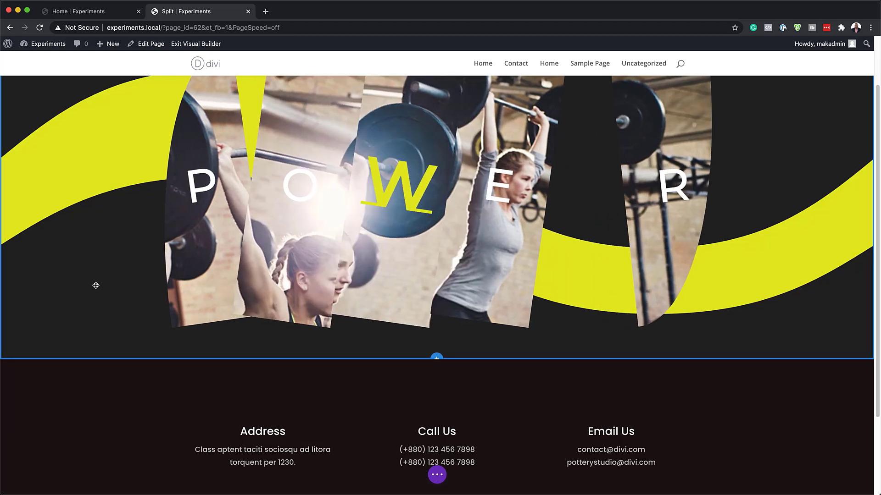
scroll(99, 288, "up", 3)
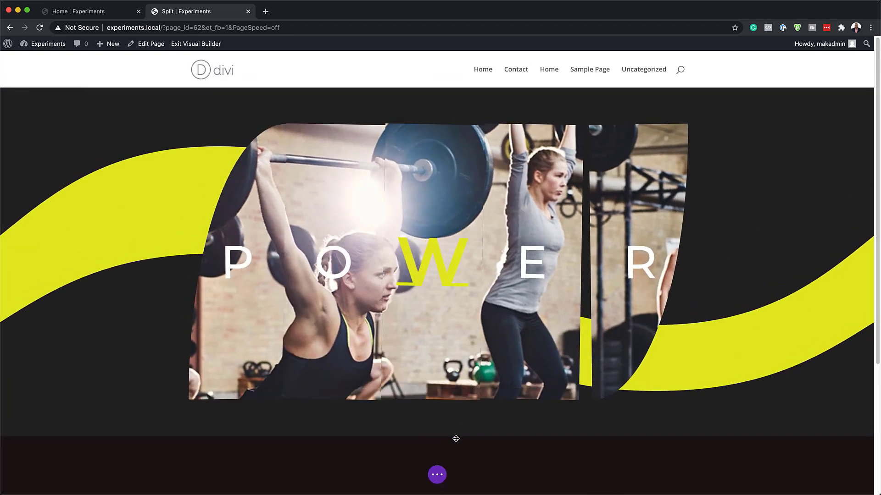
left_click(437, 435)
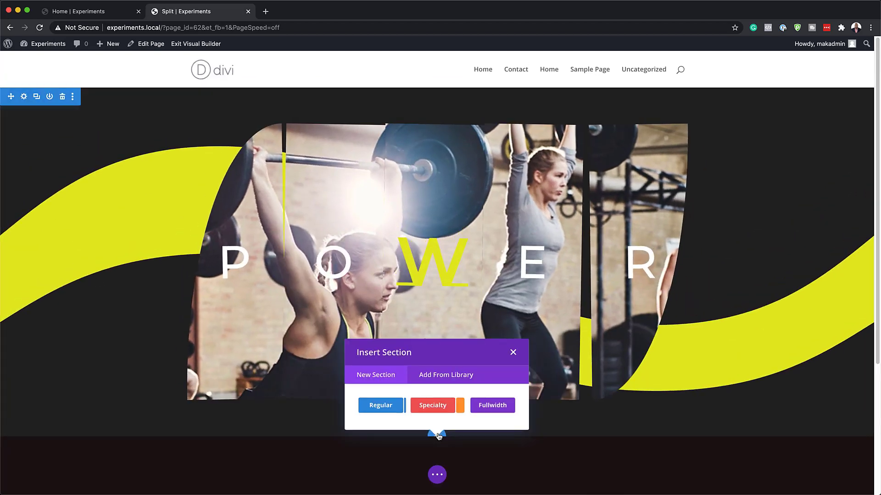
left_click(388, 407)
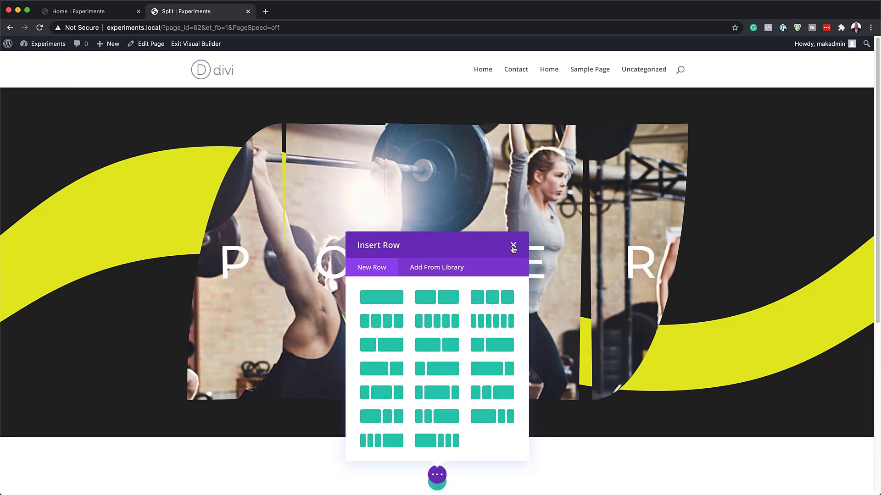
left_click(504, 471)
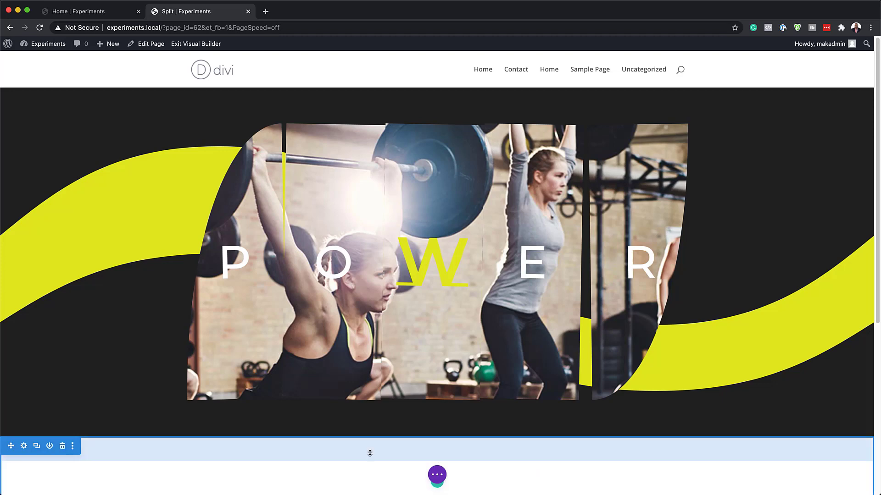
scroll(369, 453, "down", 3)
left_click_drag(366, 351, 368, 437)
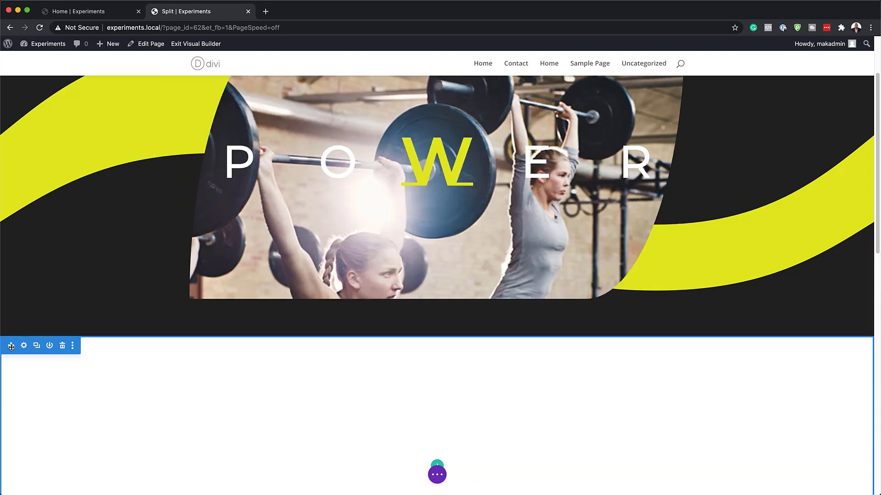
Place a copy of the blank spacer section above the POWER section, keeping the other one below it
left_click_drag(11, 347, 76, 76)
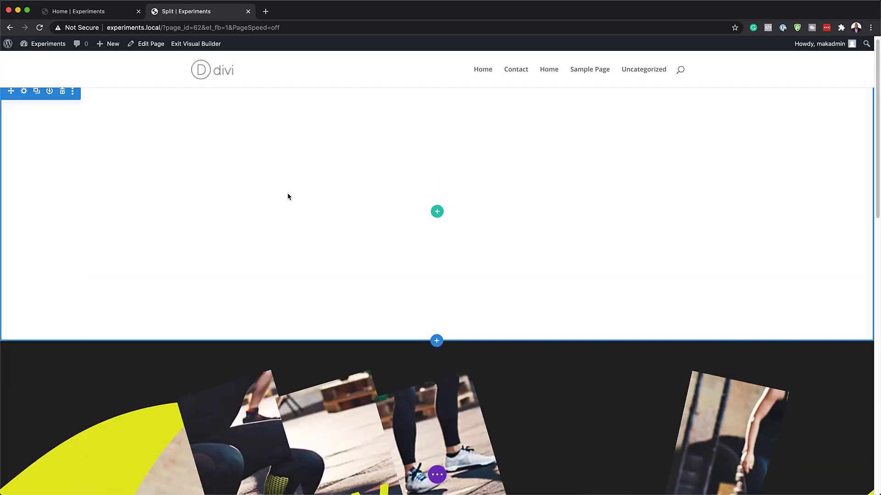
scroll(444, 235, "down", 8)
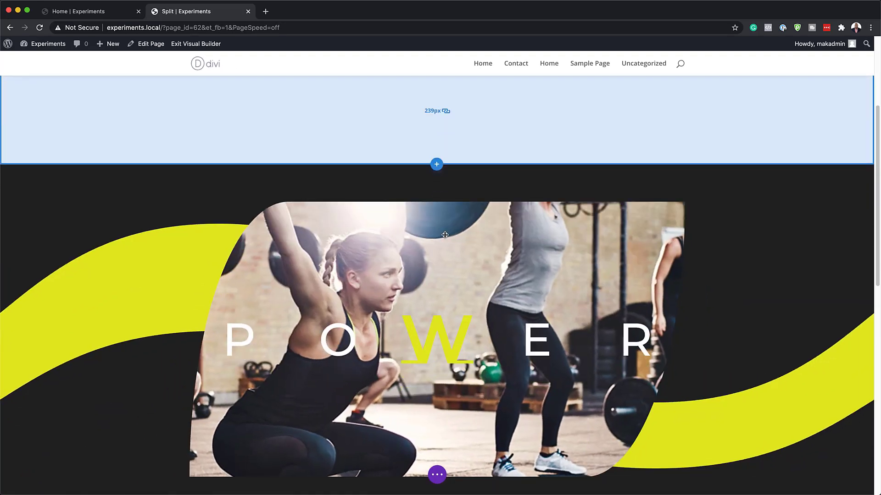
scroll(445, 235, "down", 3)
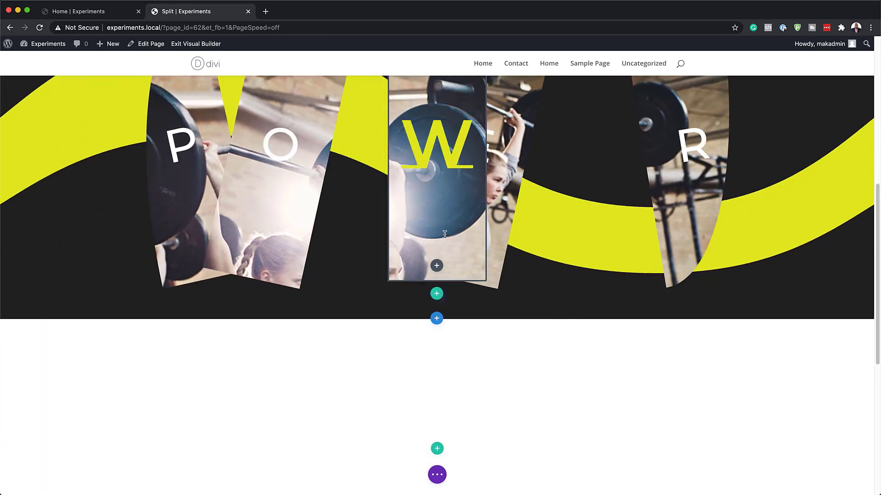
scroll(444, 235, "up", 4)
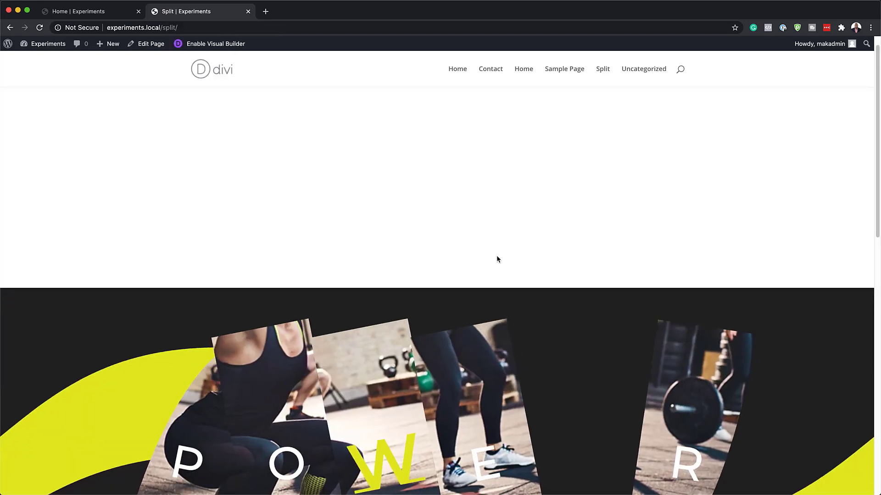
Examine how the POWER section's image strips split, rotate and realign while moving through the live page
scroll(497, 259, "down", 5)
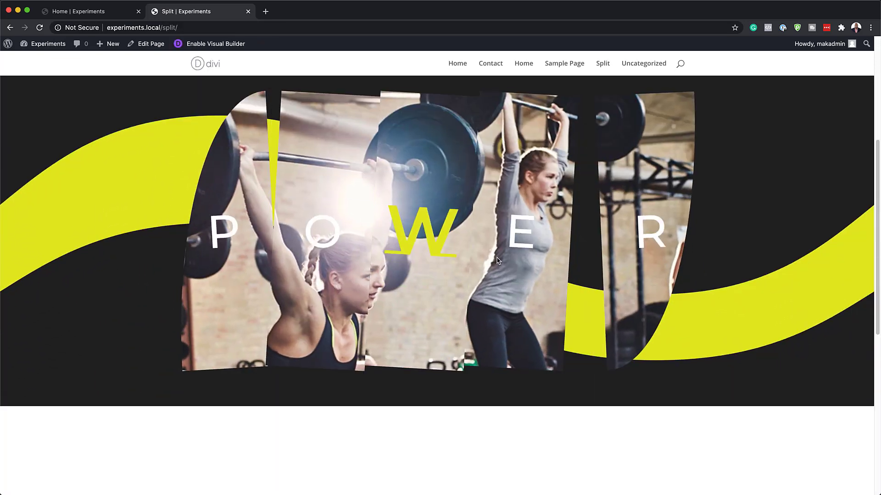
scroll(498, 260, "down", 3)
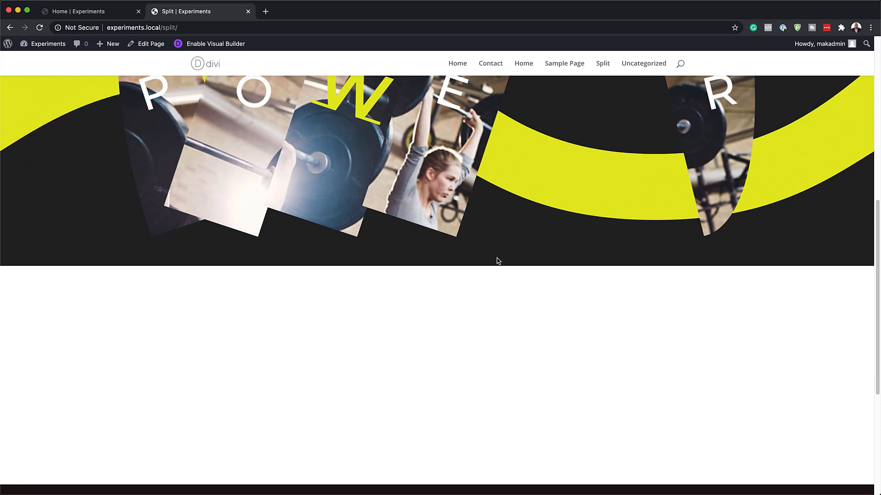
scroll(498, 261, "up", 2)
scroll(498, 260, "up", 7)
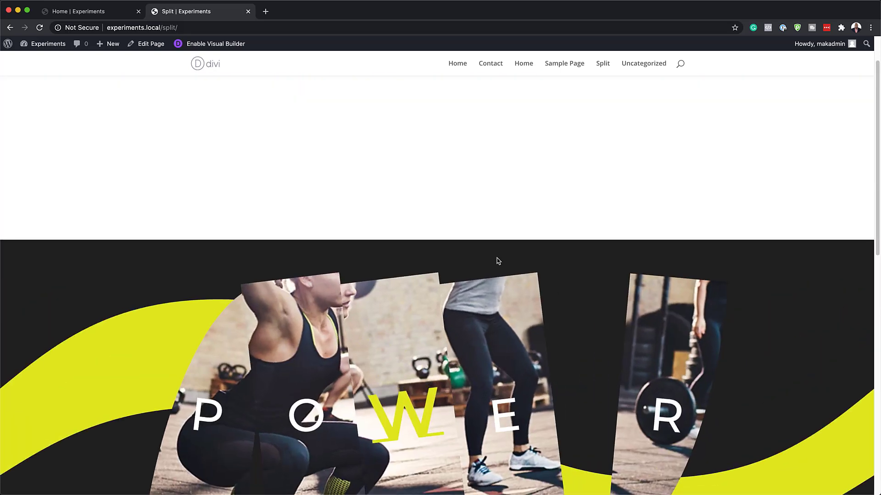
scroll(497, 260, "down", 5)
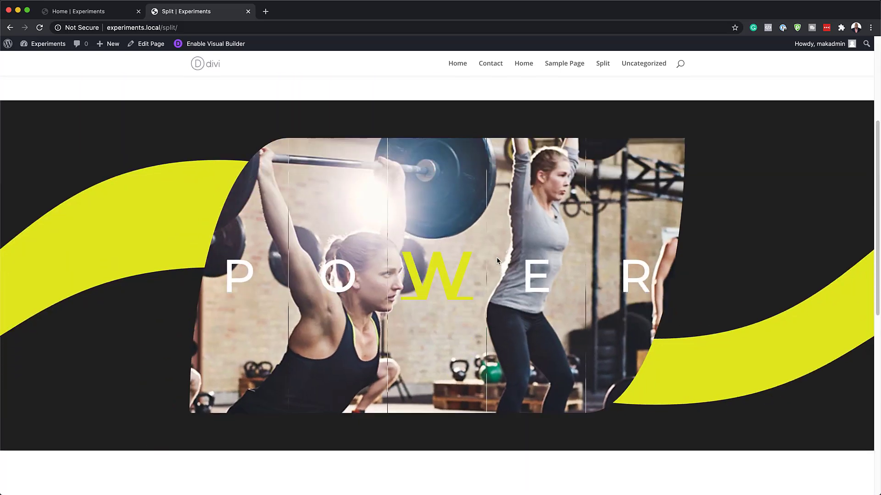